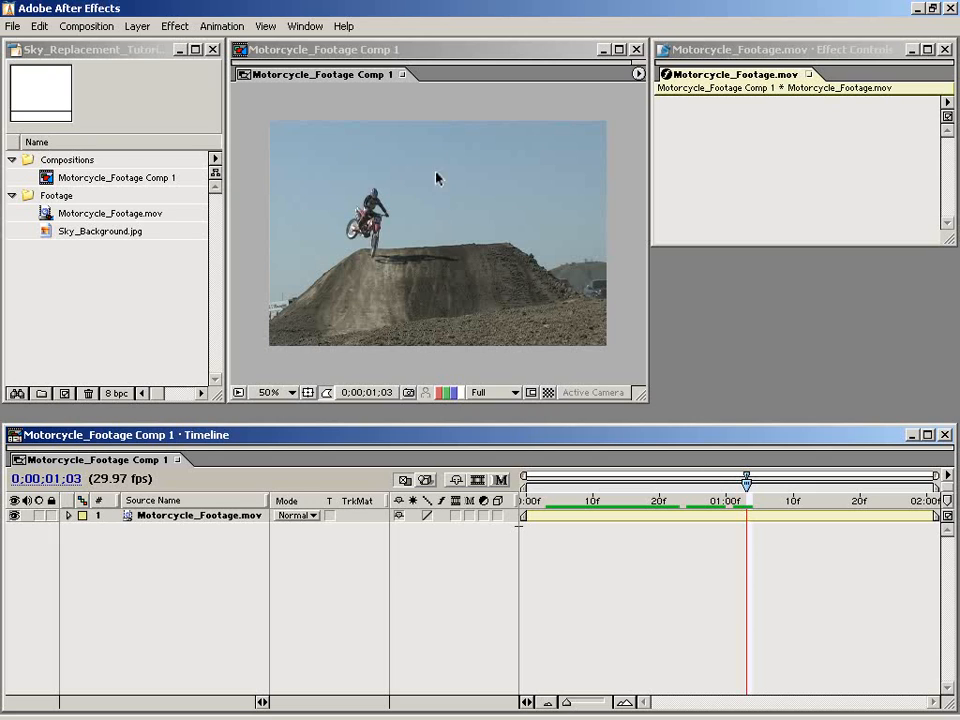
View Sky_Background.jpg on its own, and add it to the timeline above Motorcycle_Footage.mov, starting at 0;00;00;00.
drag(746, 500, 527, 512)
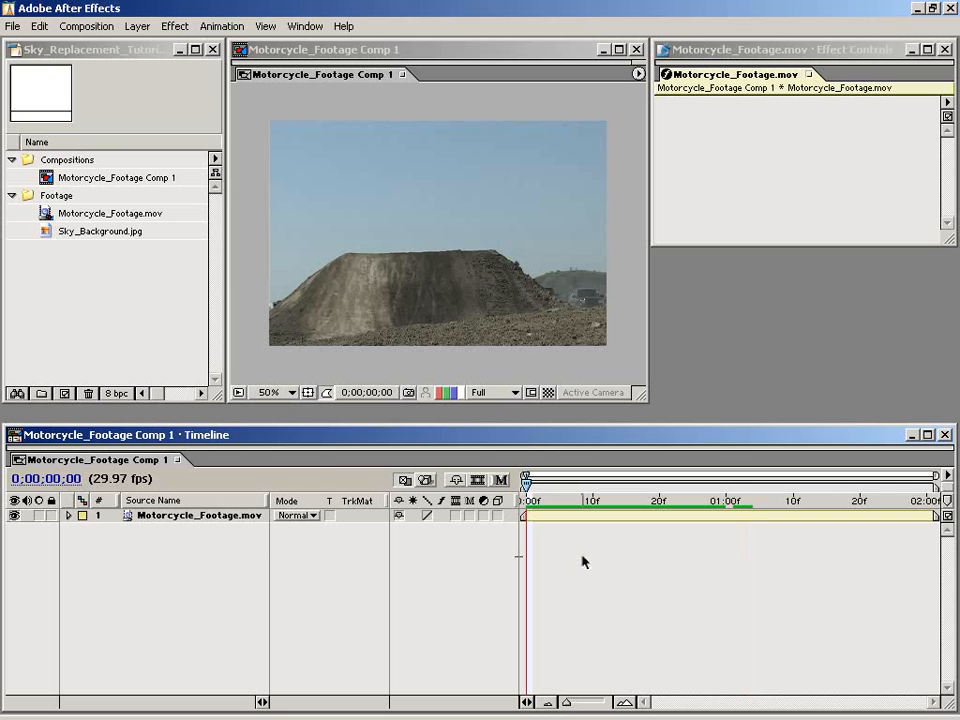
double_click(46, 232)
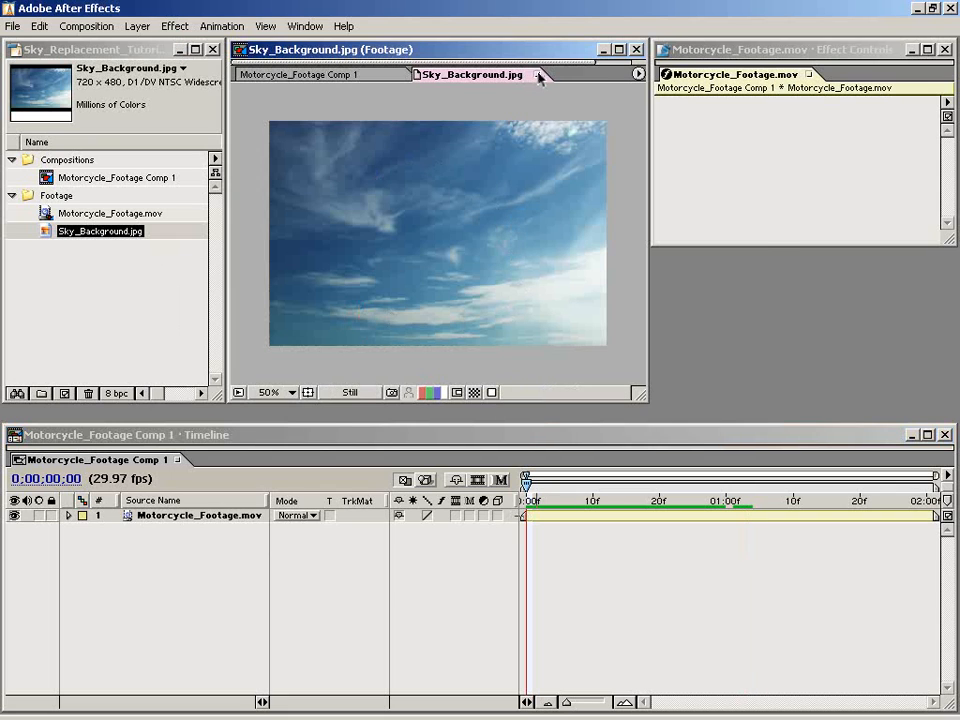
click(538, 75)
click(70, 258)
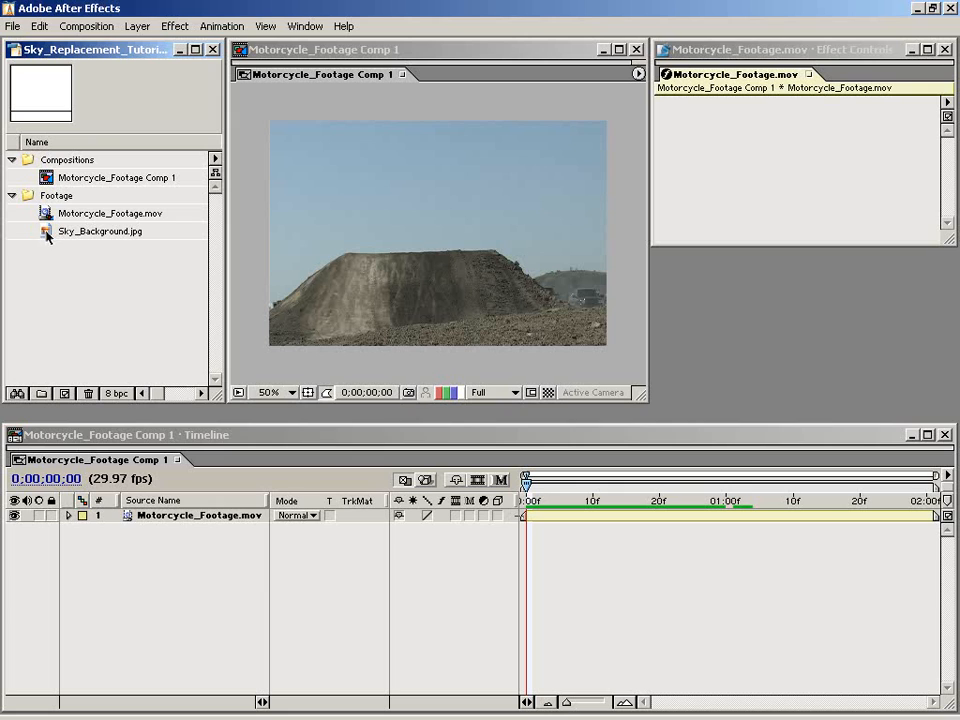
drag(46, 235, 525, 503)
click(548, 543)
Try shifting the sky layer upward so its lower edge meets the top of the dirt jump, and undo the move.
click(457, 284)
drag(457, 284, 465, 204)
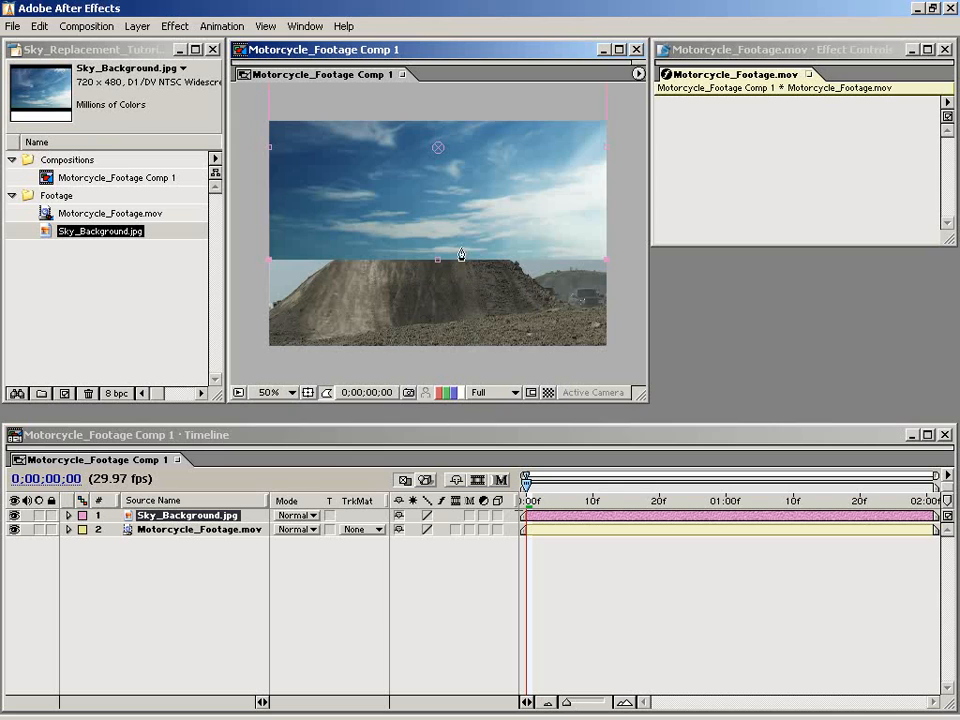
key(ctrl+z)
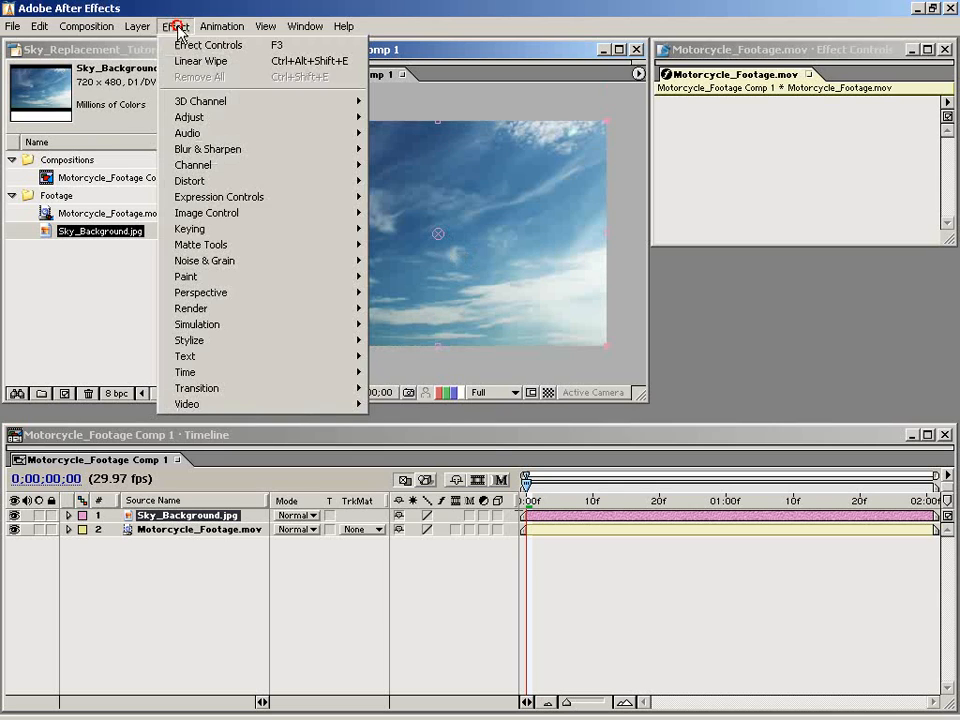
Apply the Linear Wipe transition effect to the Sky_Background.jpg layer and set its wipe angle to 0°.
click(176, 26)
mouse_move(222, 397)
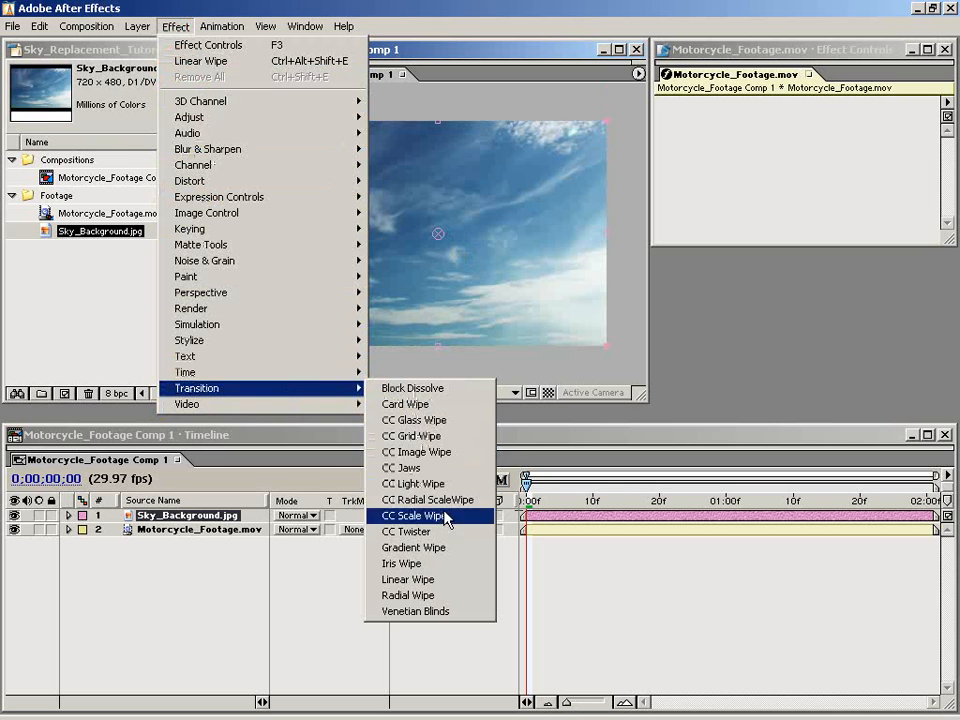
click(440, 579)
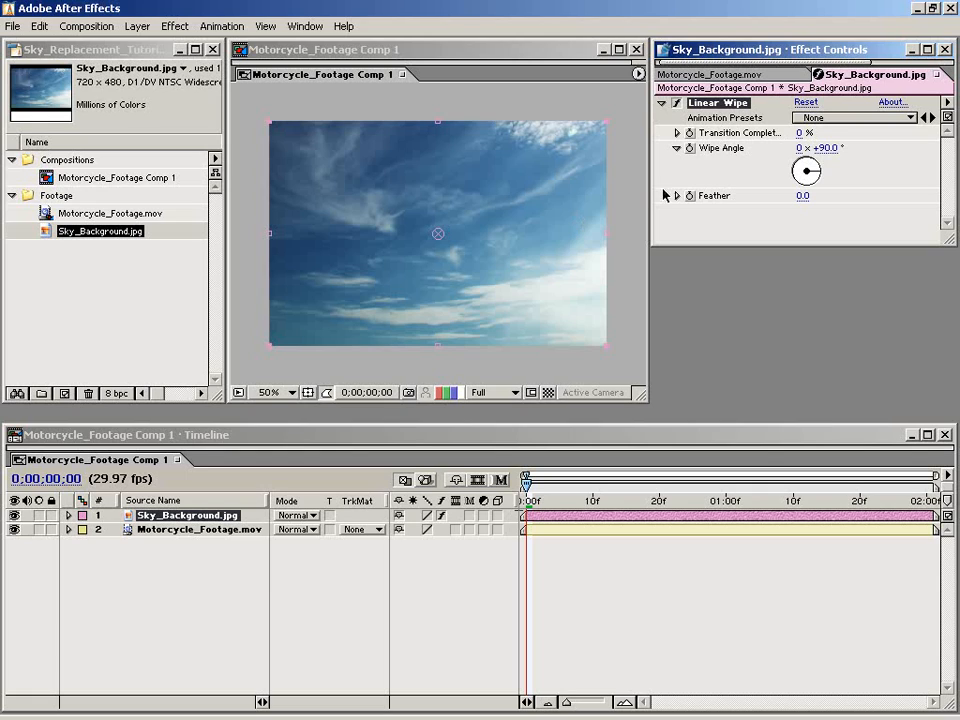
click(826, 148)
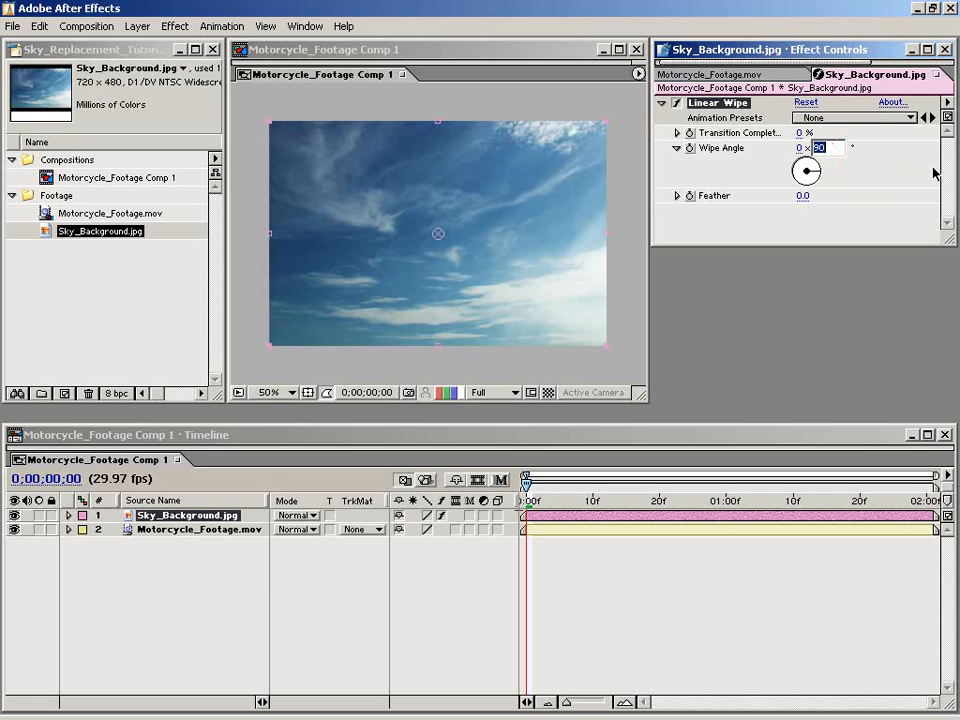
key(Return)
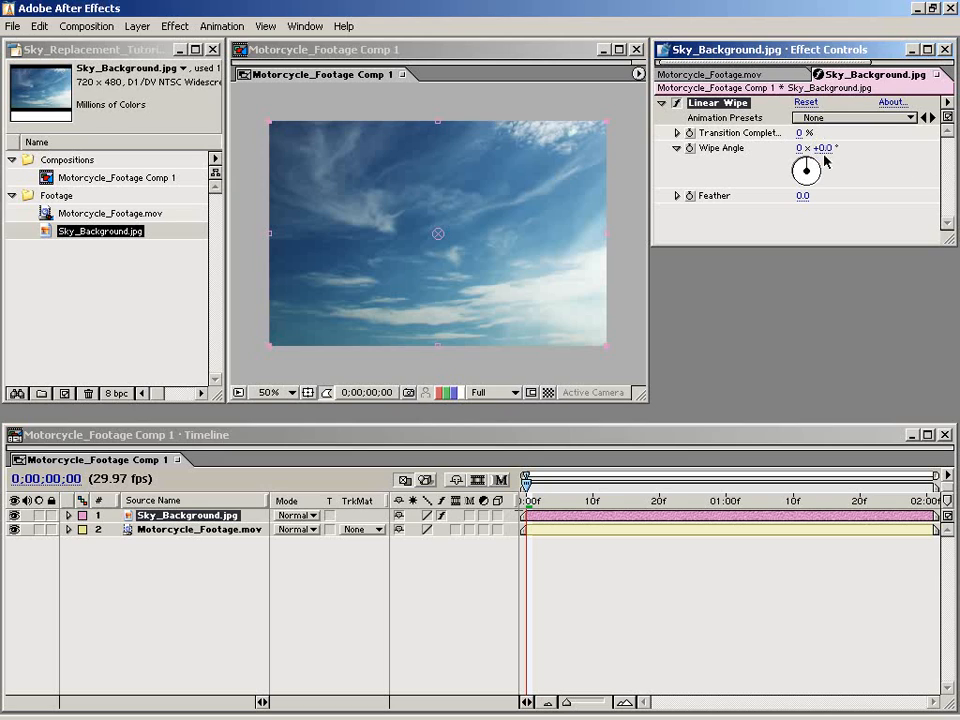
Set the Linear Wipe's transition completion to 30% and its feather to 179.
click(798, 134)
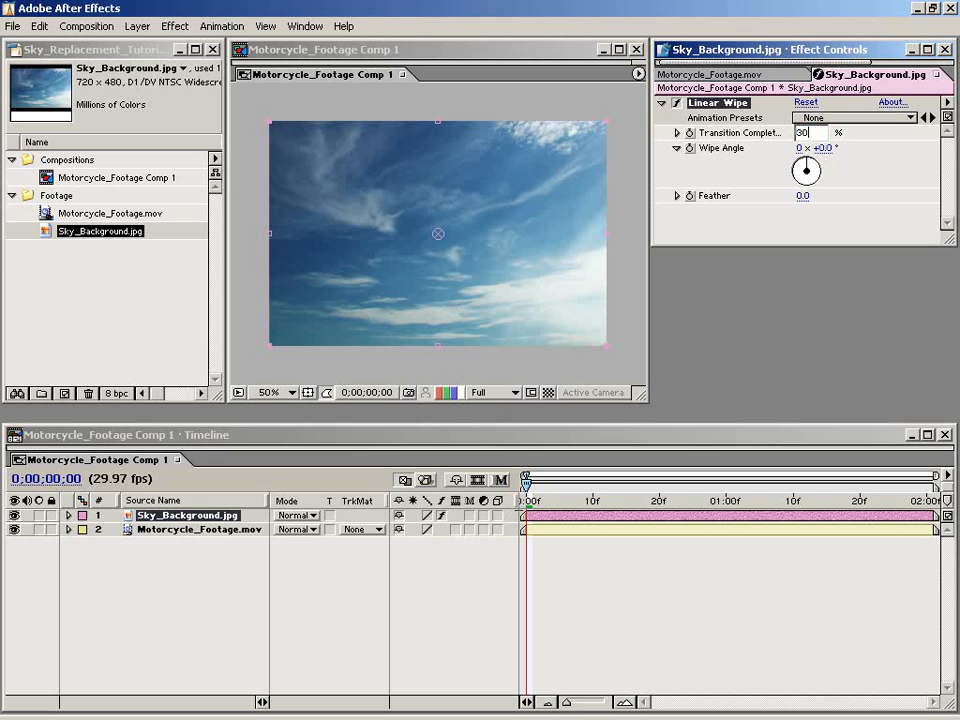
text(30)
key(Return)
drag(803, 196, 898, 175)
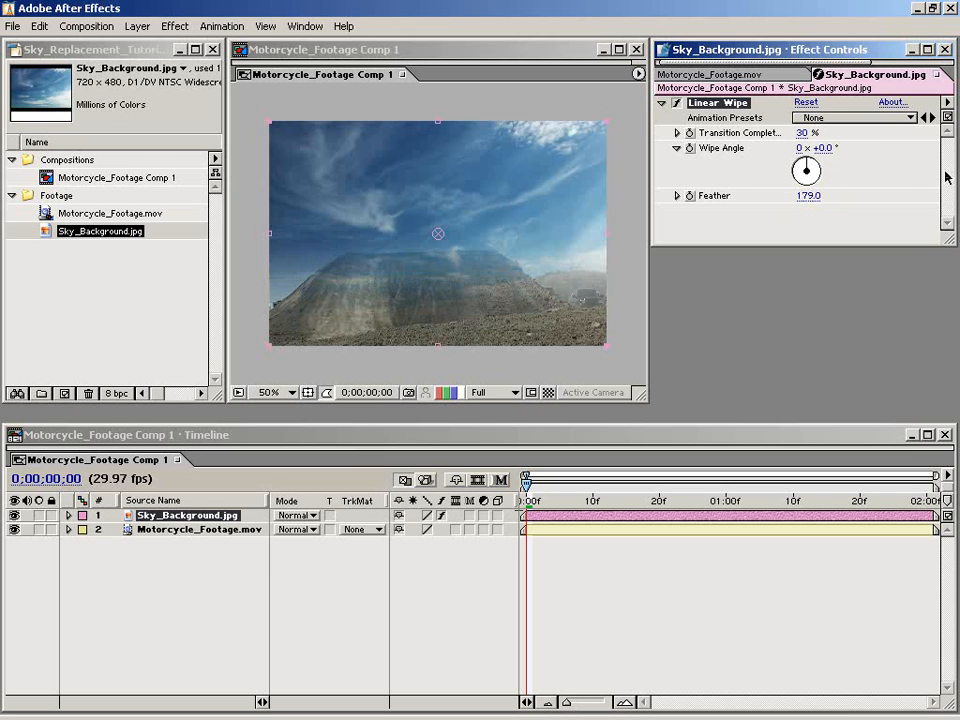
Move the sky layer straight up so its feathered lower edge blends in around the top of the dirt jump.
drag(448, 229, 448, 174)
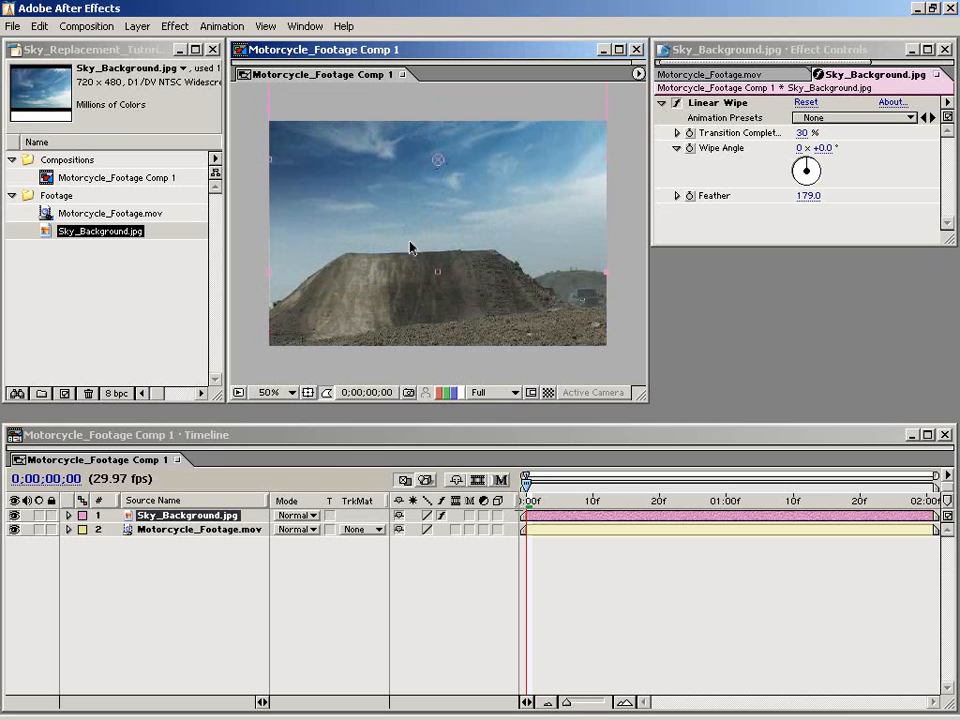
click(561, 568)
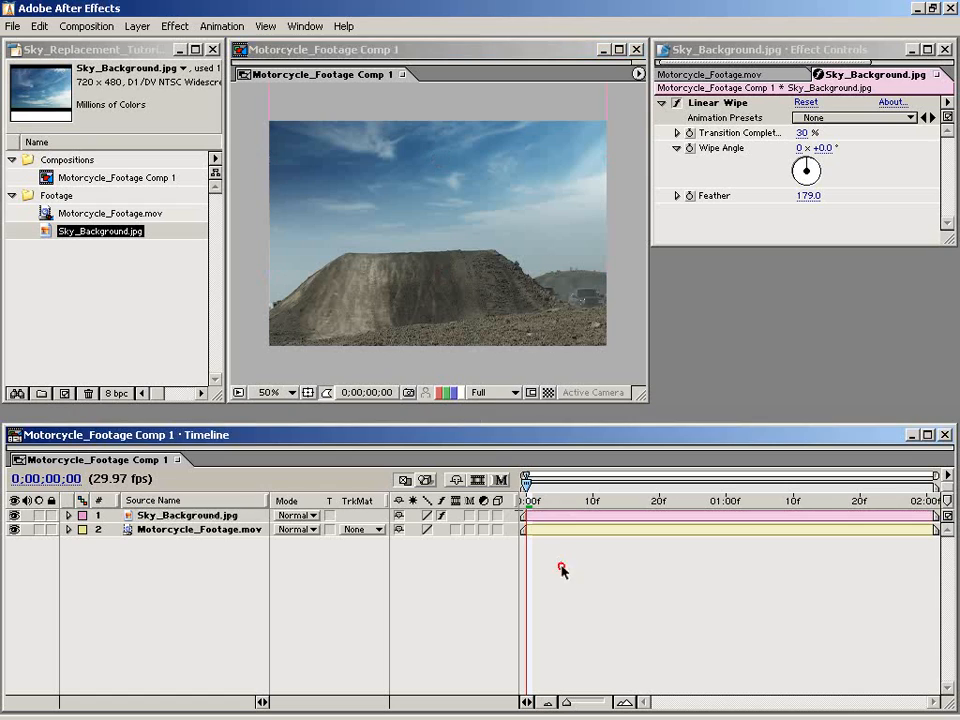
Preview the composite from the first frame to 0;00;00;21 to compare the static sky with the camera movement in the footage.
drag(528, 497, 450, 494)
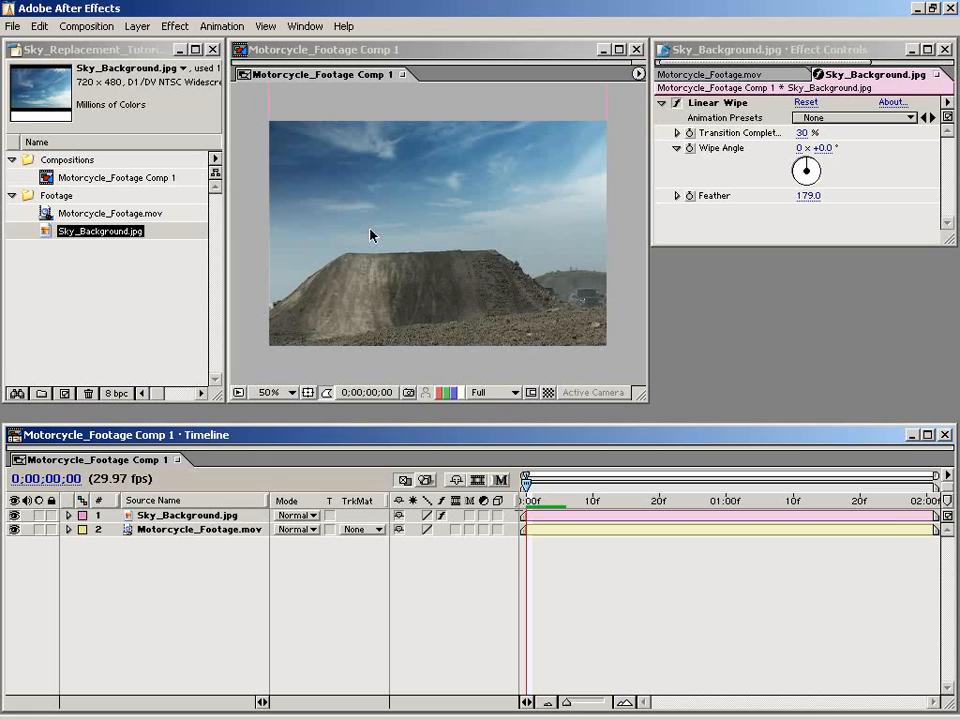
key(comma)
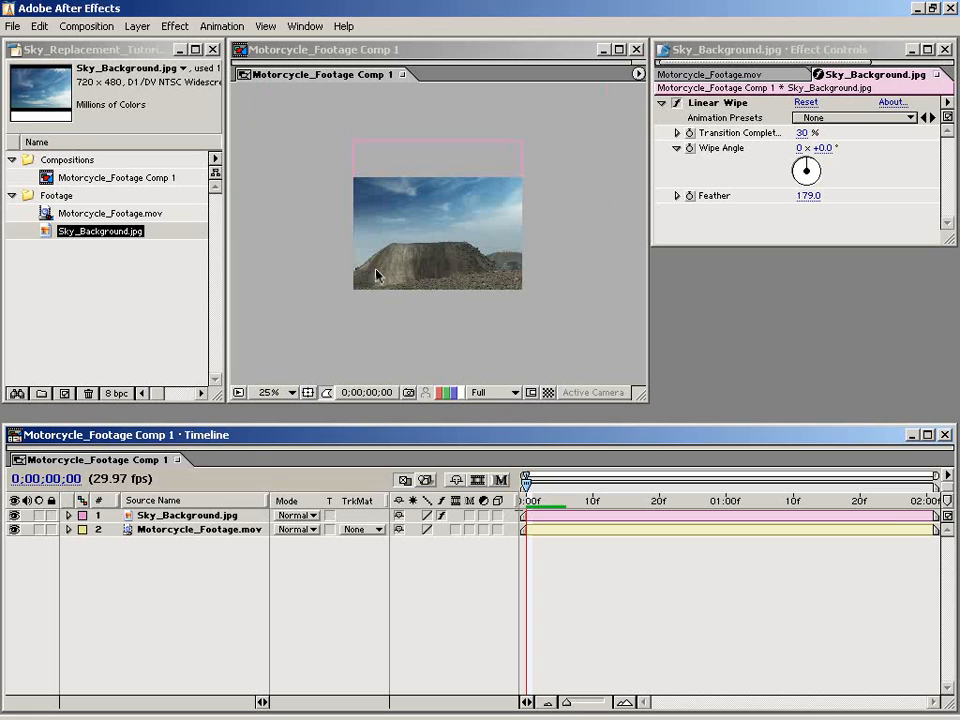
key(period)
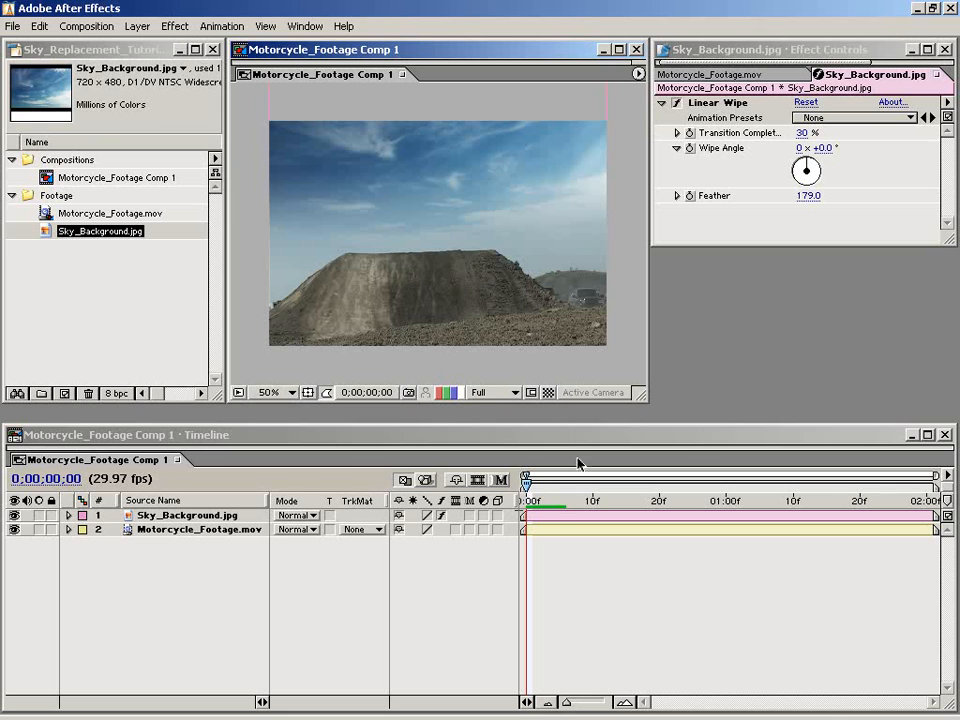
mouse_move(551, 507)
mouse_down()
mouse_move(910, 508)
mouse_move(547, 515)
mouse_move(932, 516)
mouse_move(609, 523)
mouse_move(540, 510)
mouse_up()
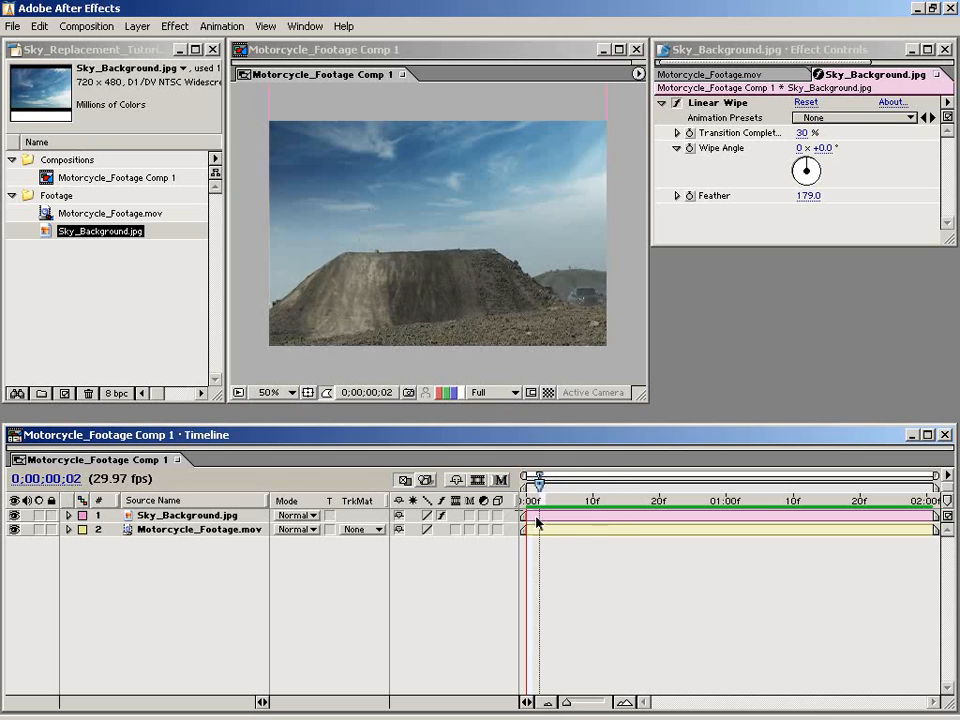
click(215, 516)
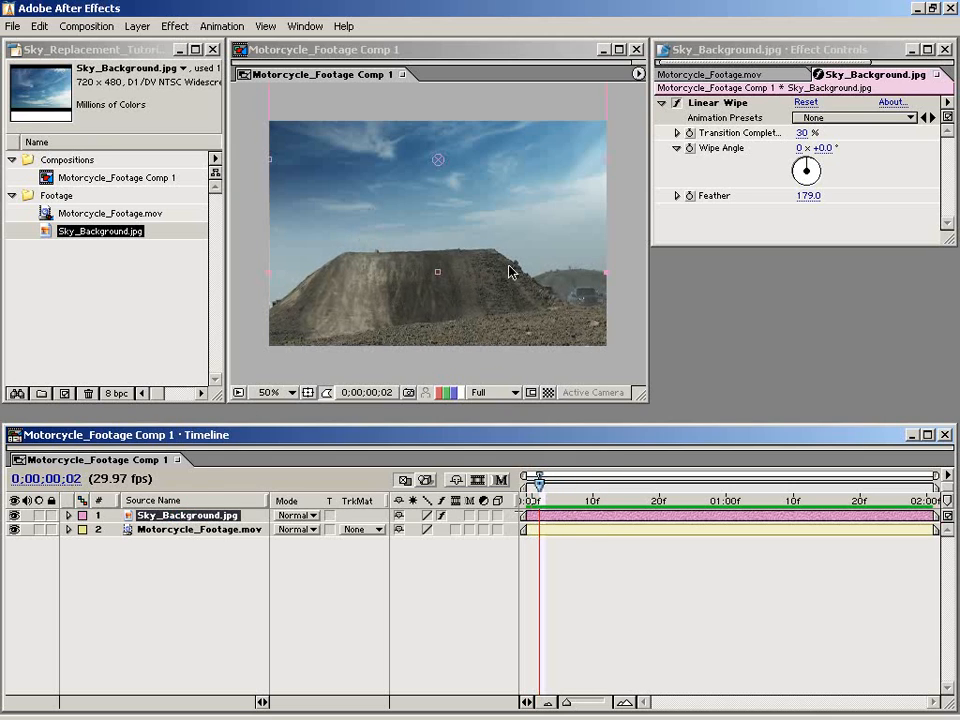
drag(545, 505, 667, 511)
click(210, 530)
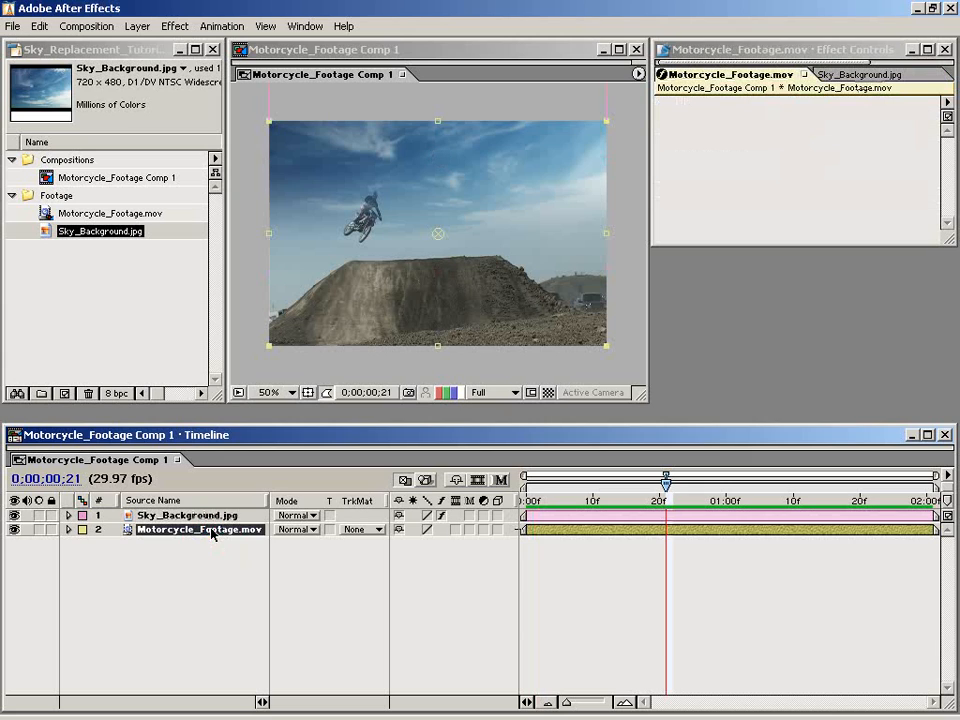
click(233, 587)
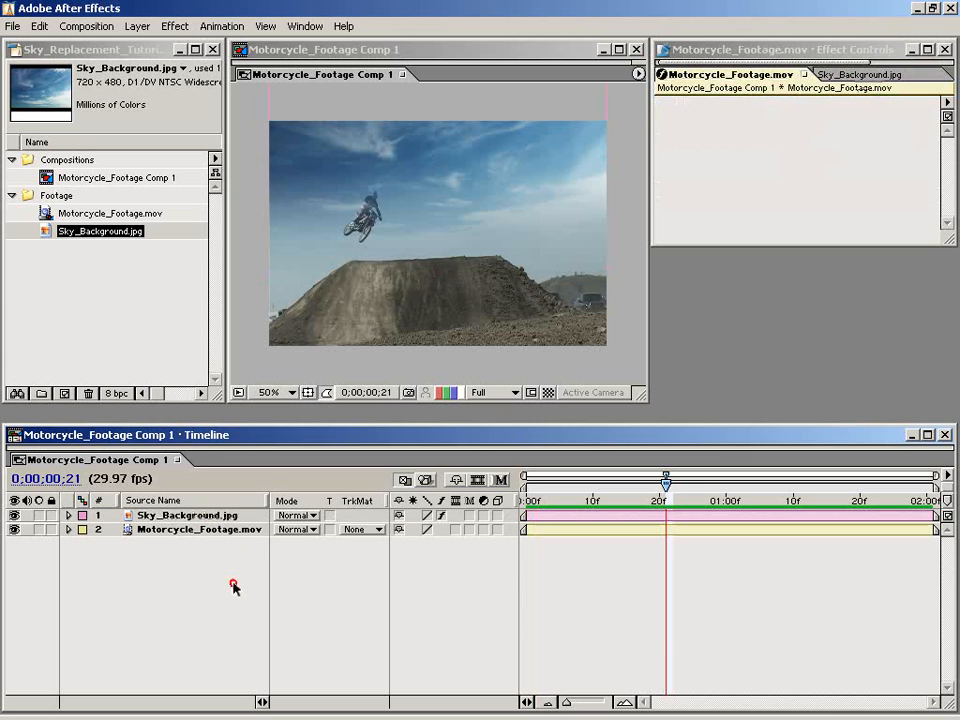
Show the Tracker Controls and start a Track Motion on the Motorcycle_Footage.mov layer.
click(190, 533)
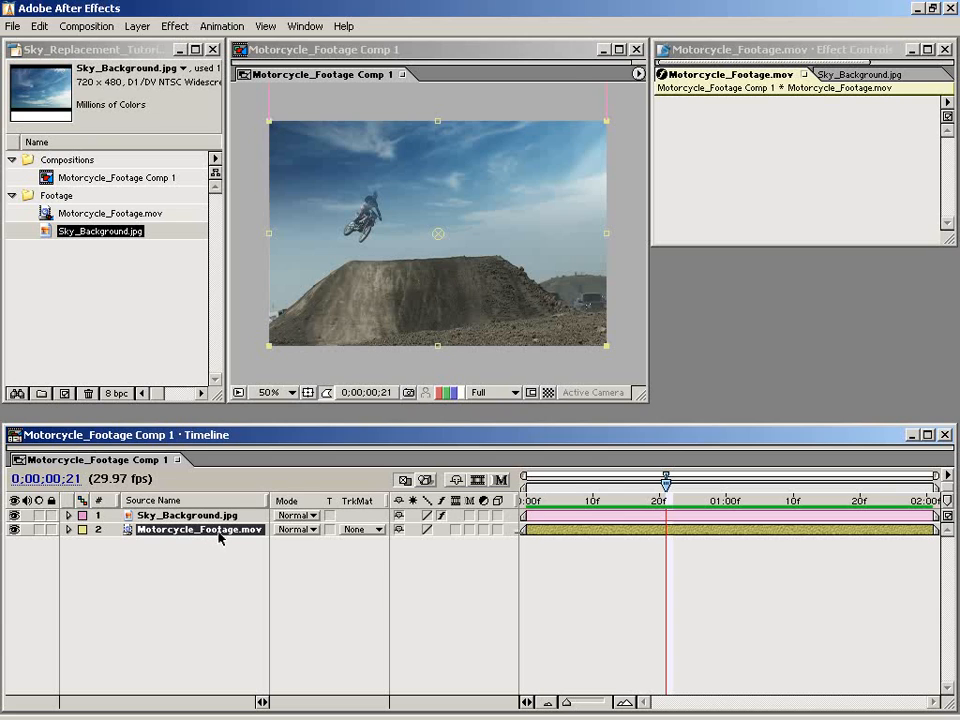
click(302, 26)
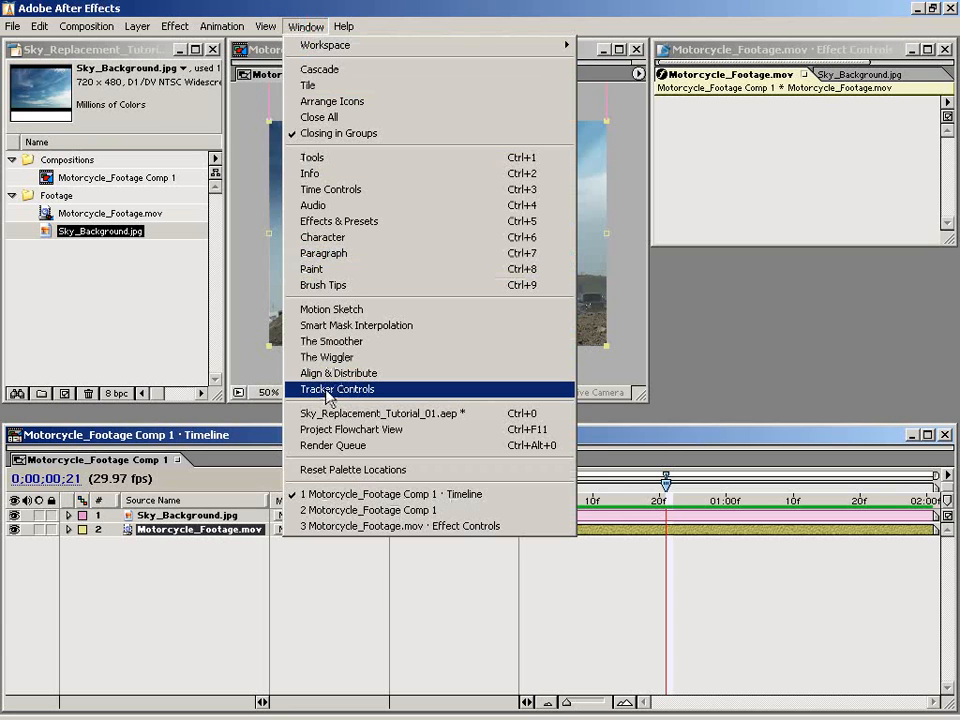
click(372, 389)
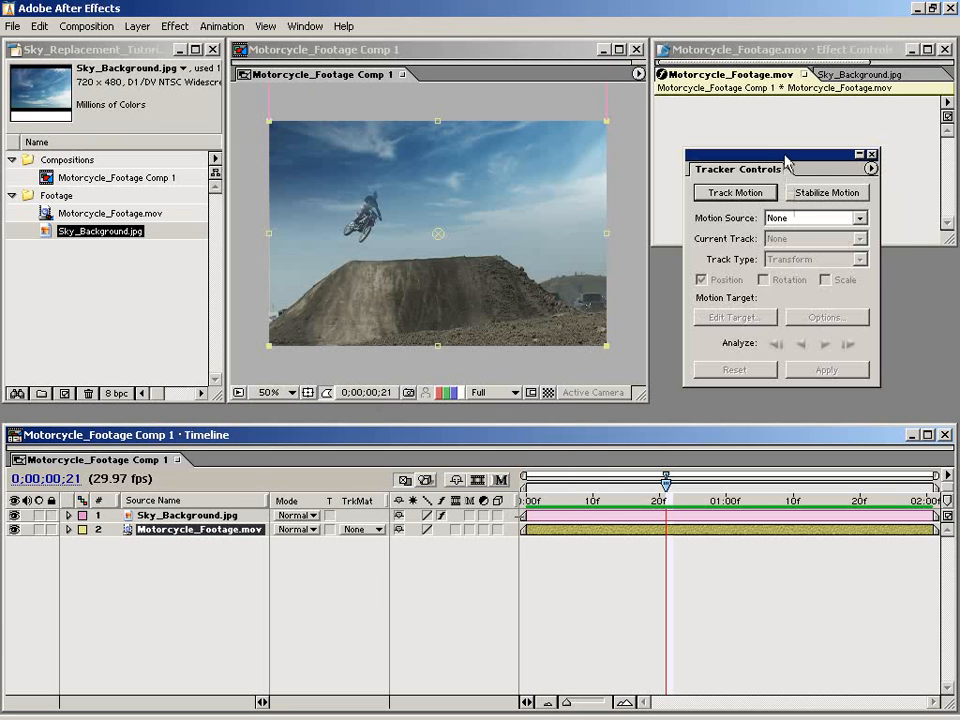
drag(789, 158, 756, 148)
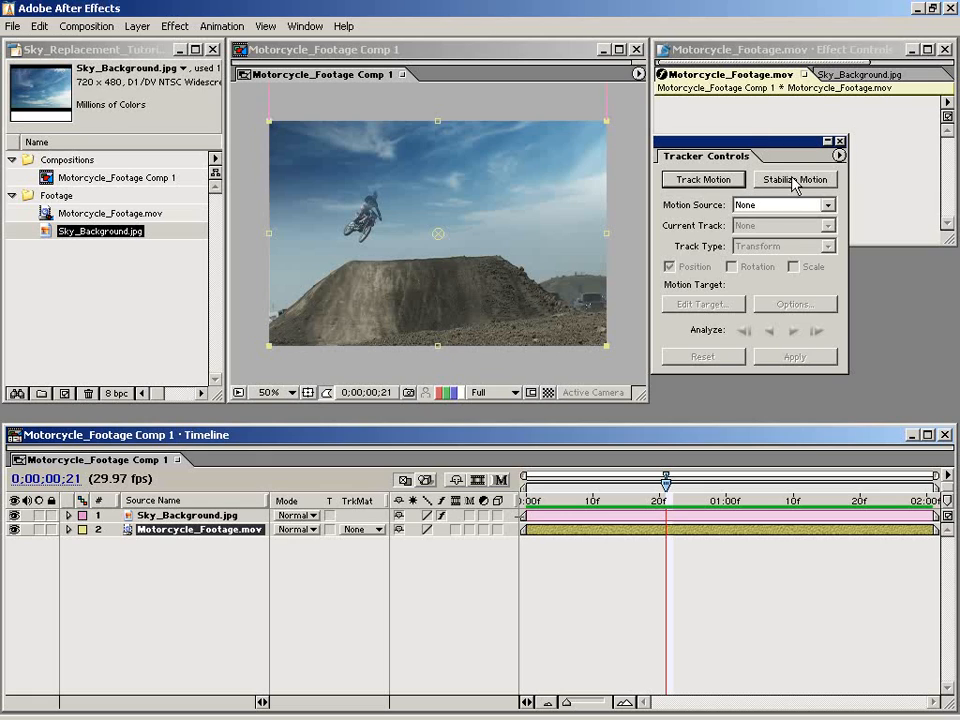
click(701, 181)
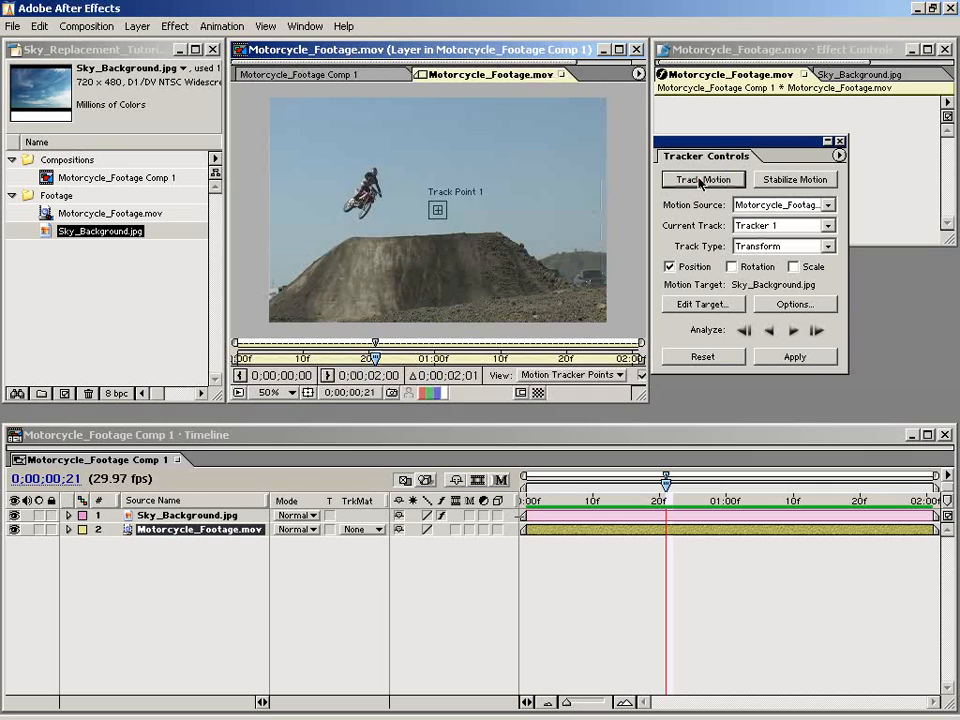
drag(681, 142, 727, 146)
Examine the edges and corners of the dirt jump close up for features suitable for motion tracking.
key(space)
drag(513, 241, 462, 232)
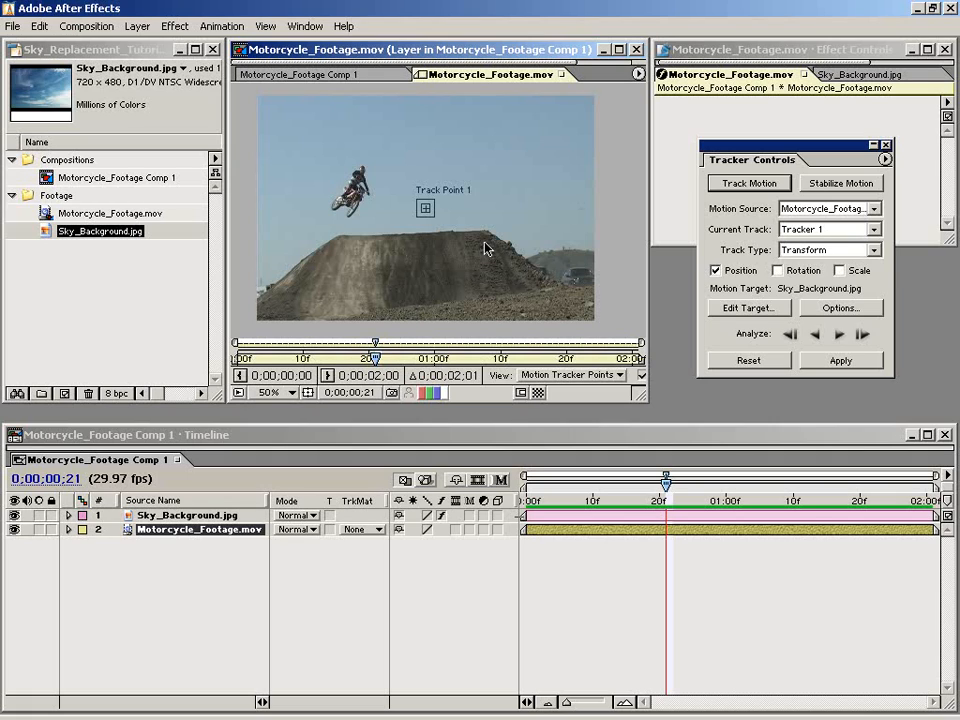
drag(494, 246, 462, 239)
key(period)
drag(541, 267, 403, 238)
drag(332, 212, 367, 238)
key(comma)
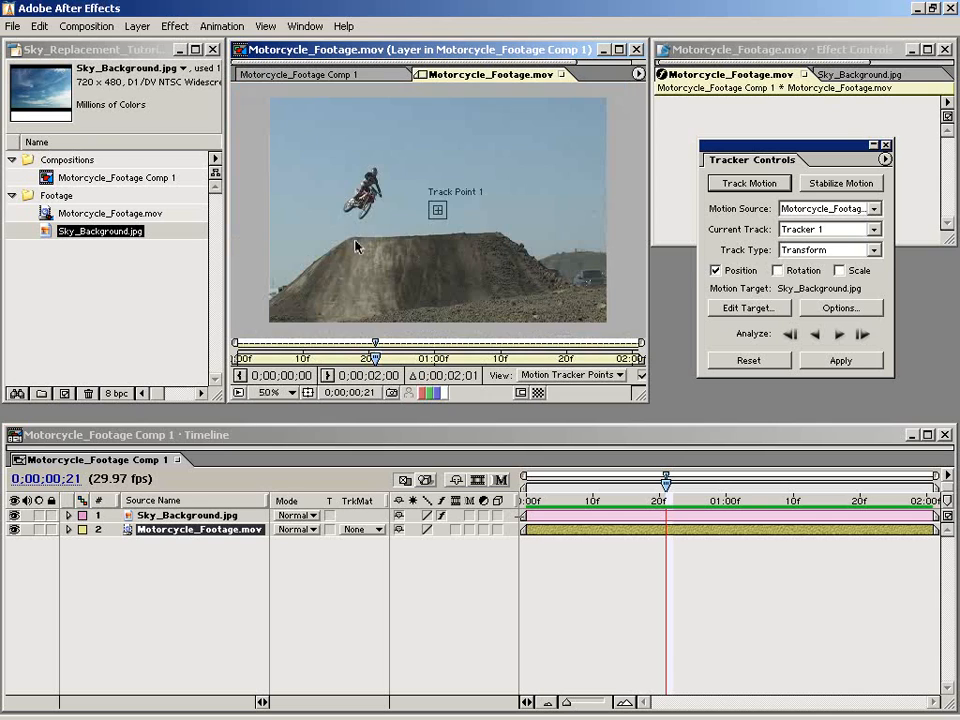
drag(447, 236, 440, 229)
drag(505, 231, 441, 222)
Place Track Point 1 on a high-contrast detail along the distant hill's ridge, just behind the dirt jump's slope.
key(period)
drag(316, 197, 519, 253)
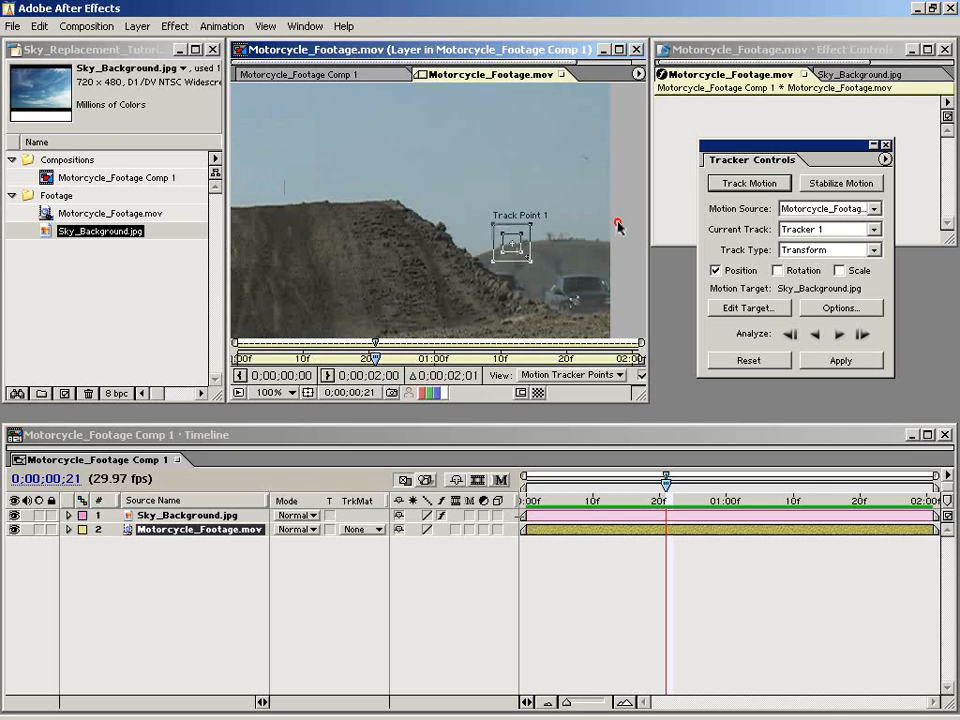
key(period)
key(period)
drag(608, 309, 392, 189)
drag(565, 264, 523, 254)
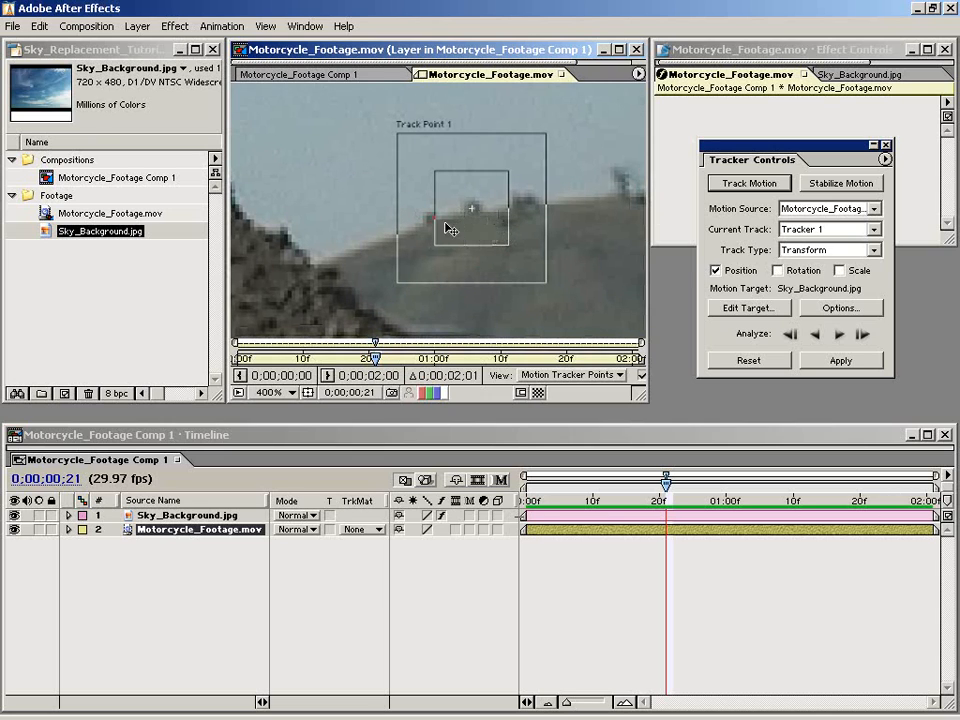
key(comma)
key(comma)
Open the motion tracker options for Tracker 1 and select Luminance as the tracking channel.
click(845, 308)
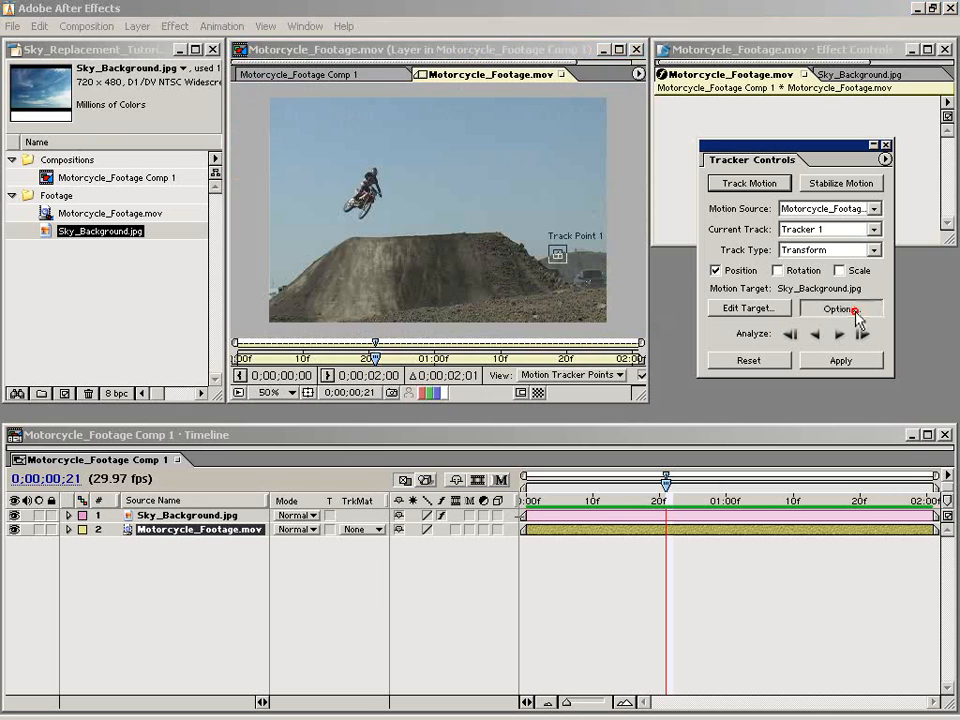
drag(602, 294, 355, 254)
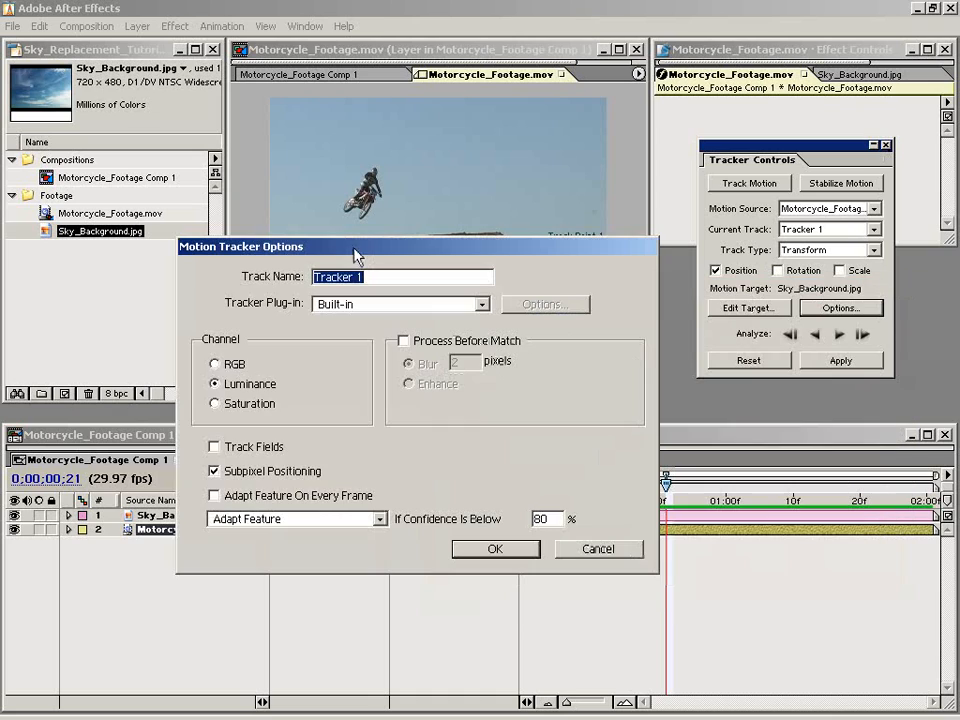
click(221, 389)
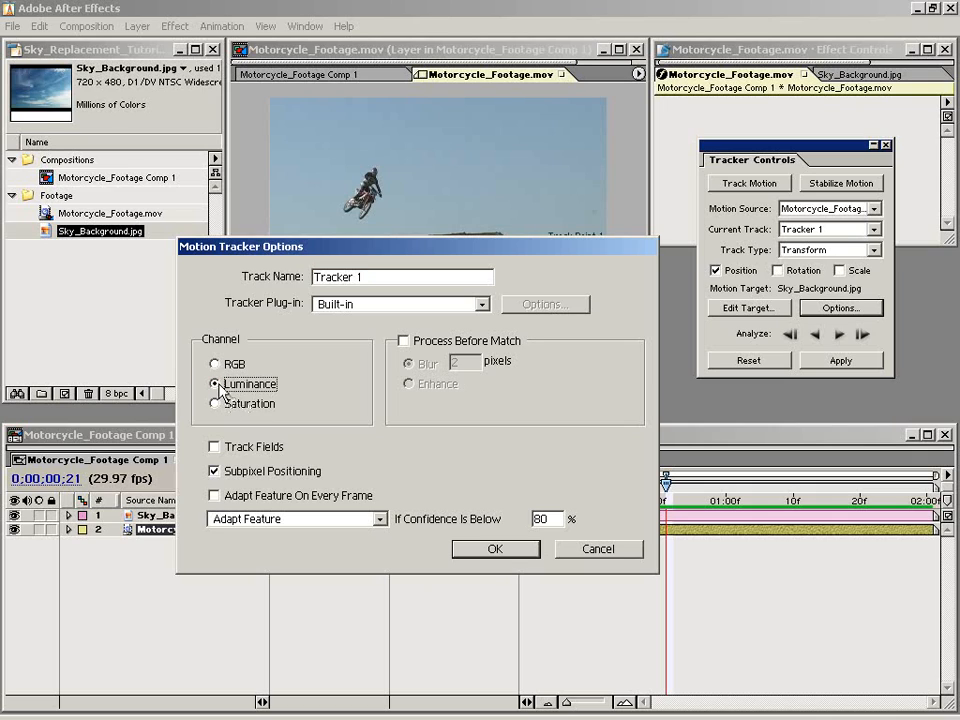
Try Process Before Match with the Enhance option, and turn the preprocessing back off.
click(403, 341)
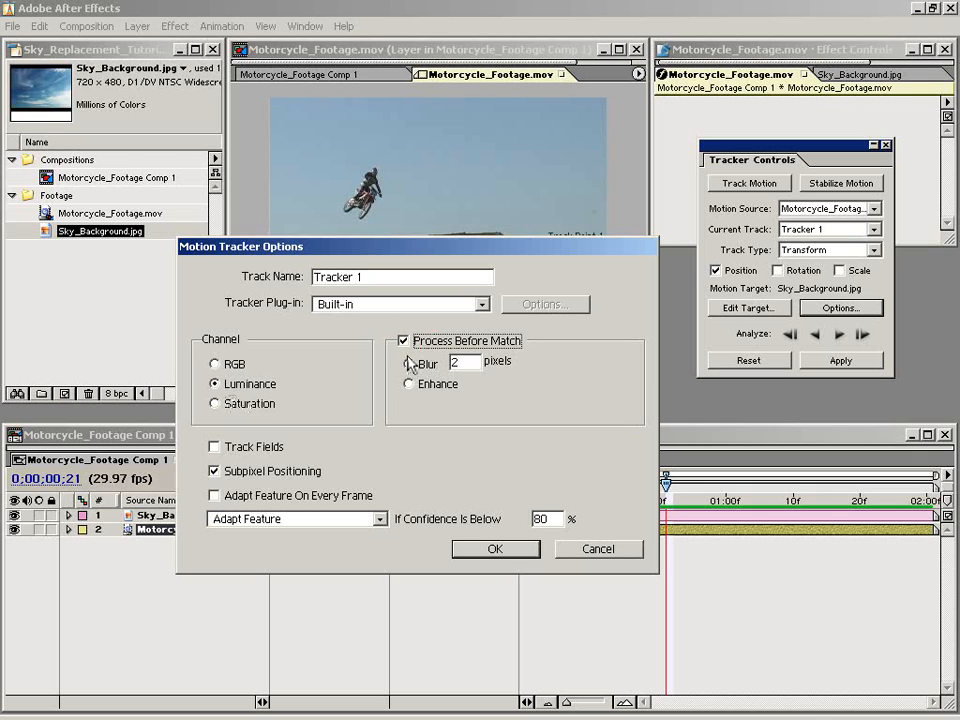
click(408, 384)
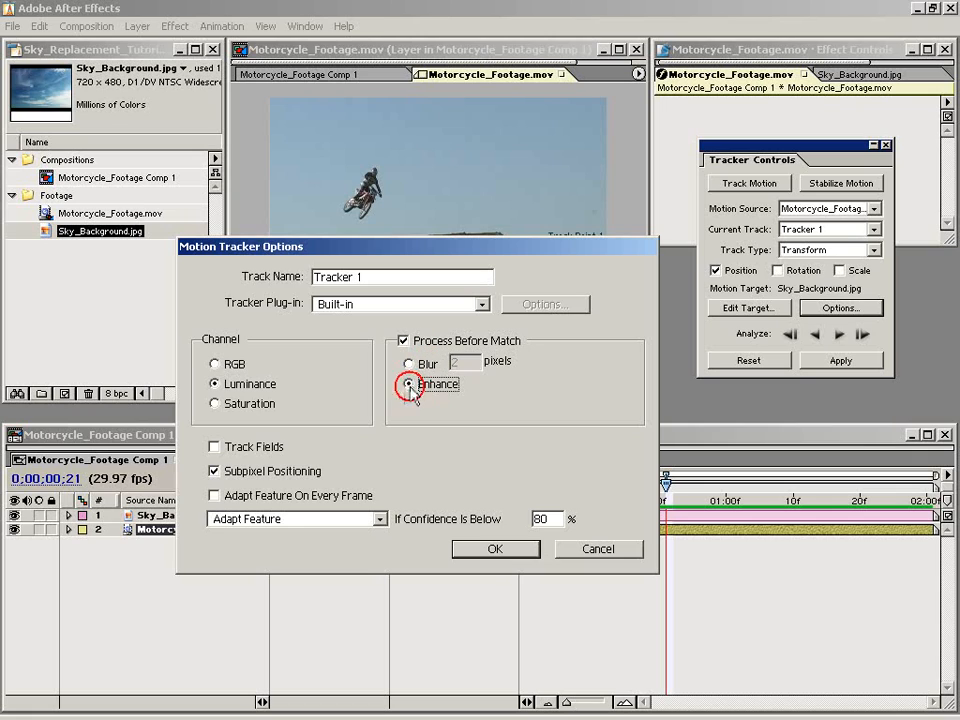
click(402, 342)
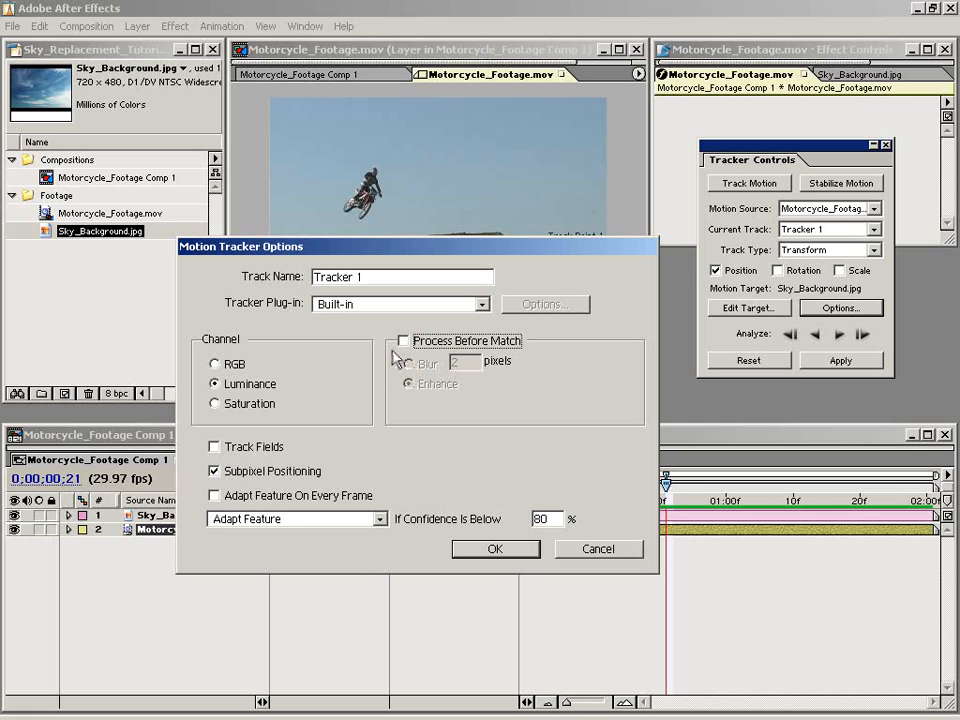
Keep Track Fields off and Adapt Feature as the response to confidence below 80%, and accept the motion tracker options.
click(214, 447)
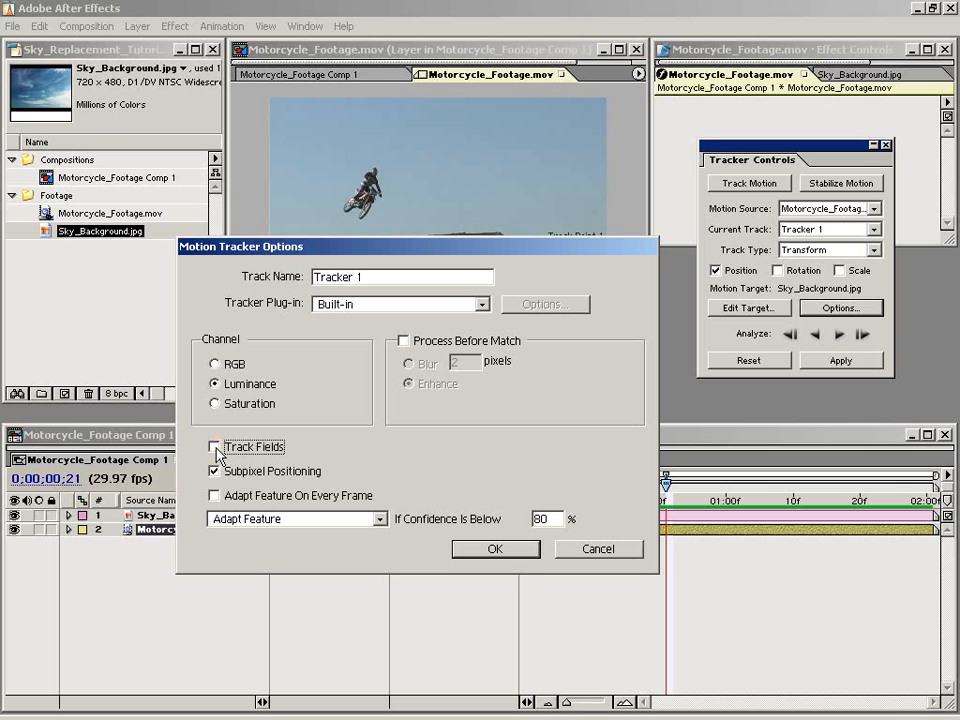
click(300, 519)
click(274, 570)
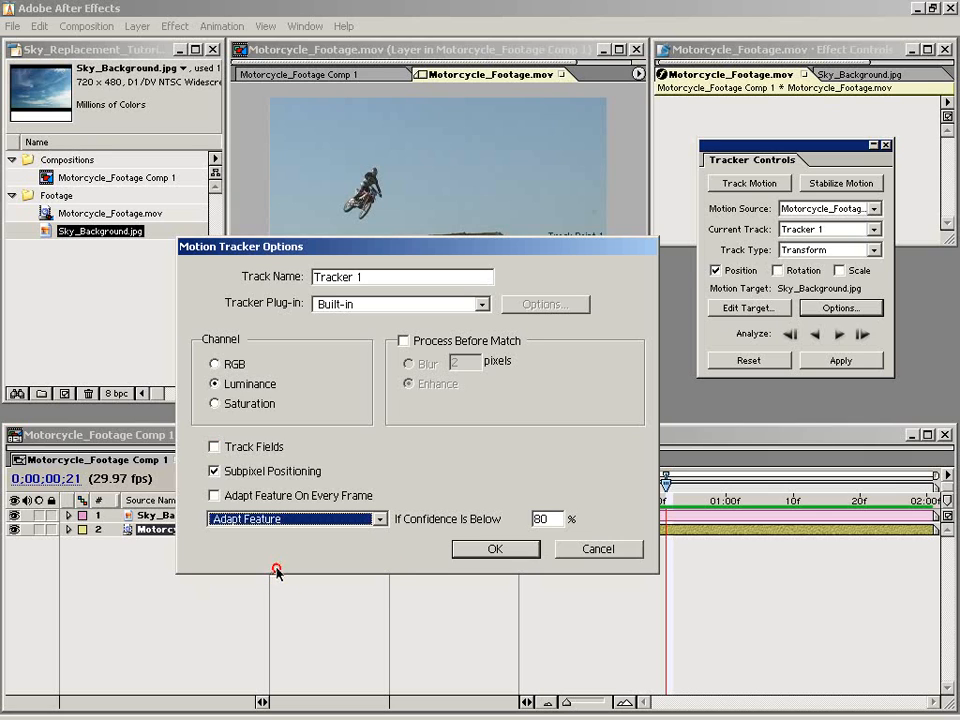
click(495, 549)
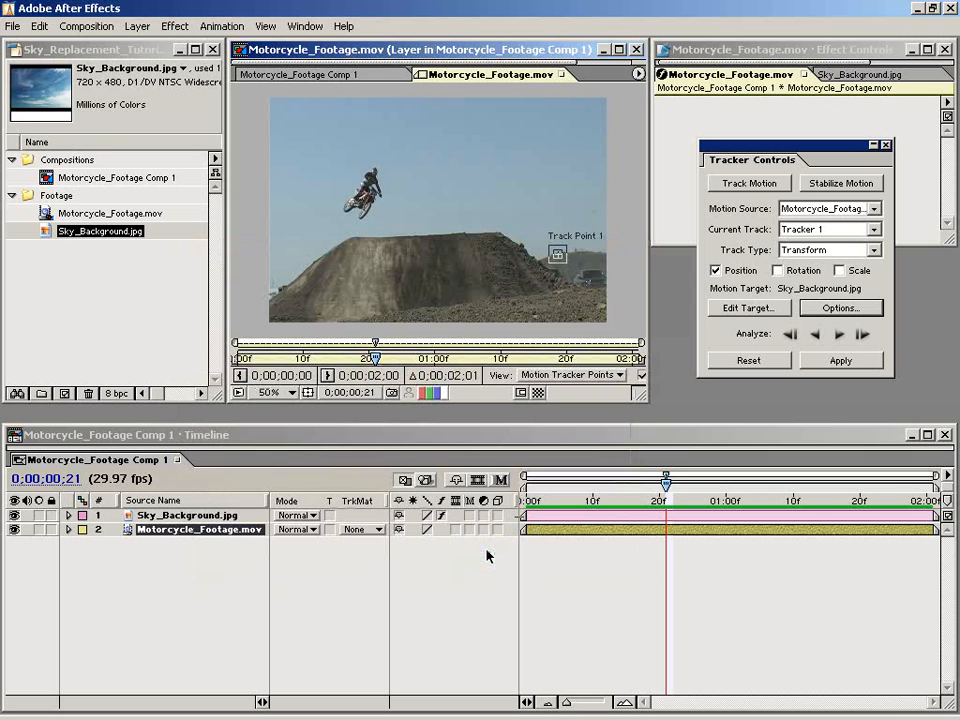
Return to the first frame, check Track Point 1 on the distant hill's ridge, and analyze the motion forward through the clip.
drag(581, 280, 546, 255)
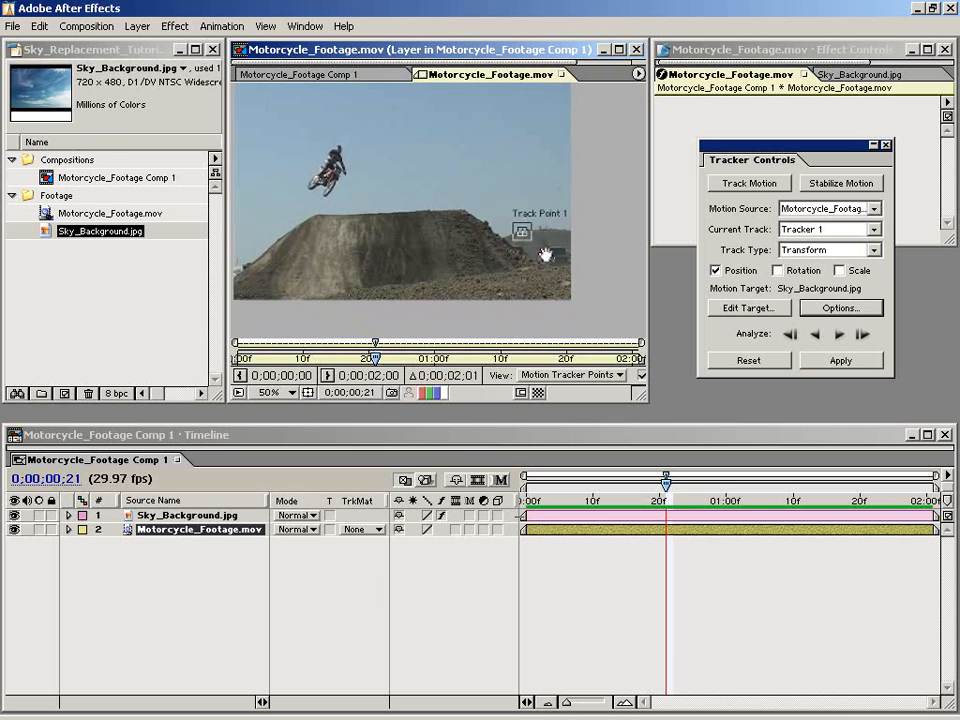
key(period)
drag(594, 286, 388, 266)
key(comma)
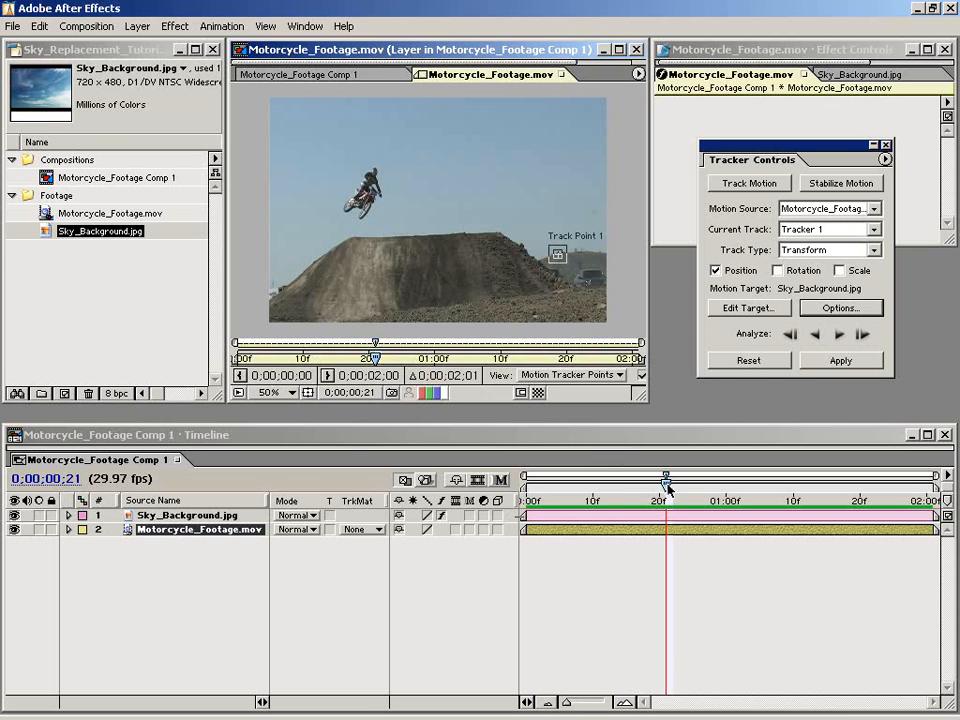
drag(669, 488, 521, 497)
key(period)
key(period)
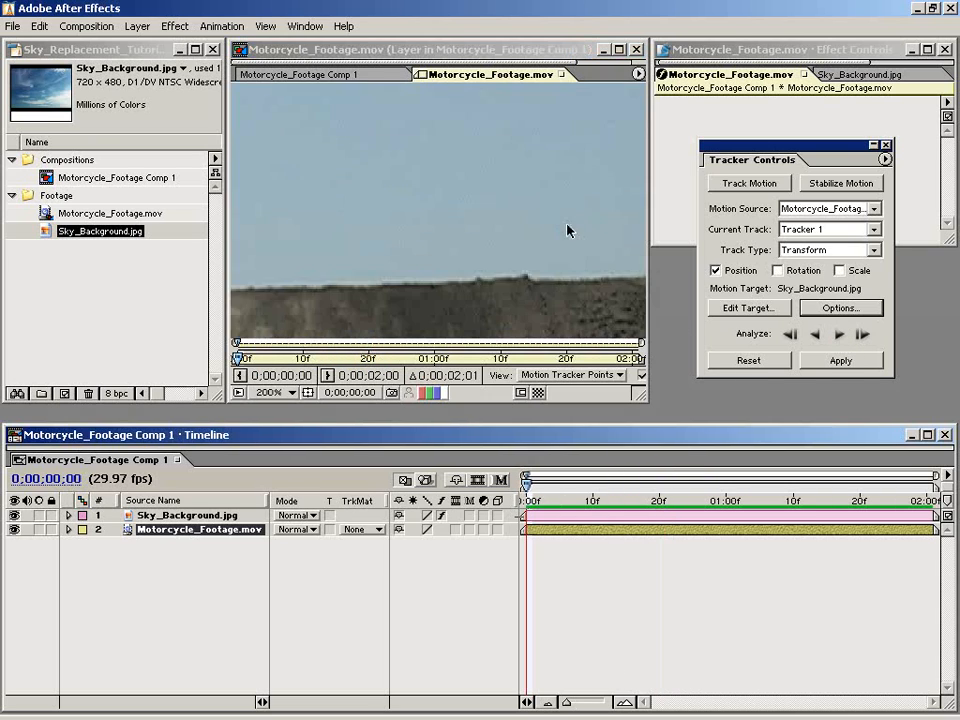
drag(590, 299, 278, 218)
drag(590, 269, 470, 227)
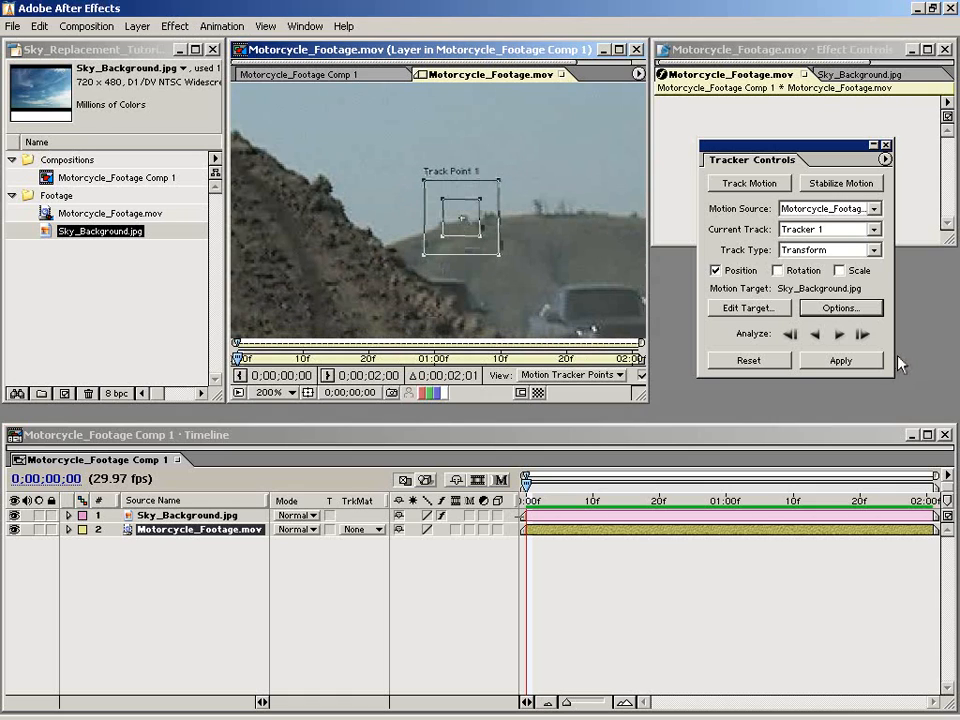
key(comma)
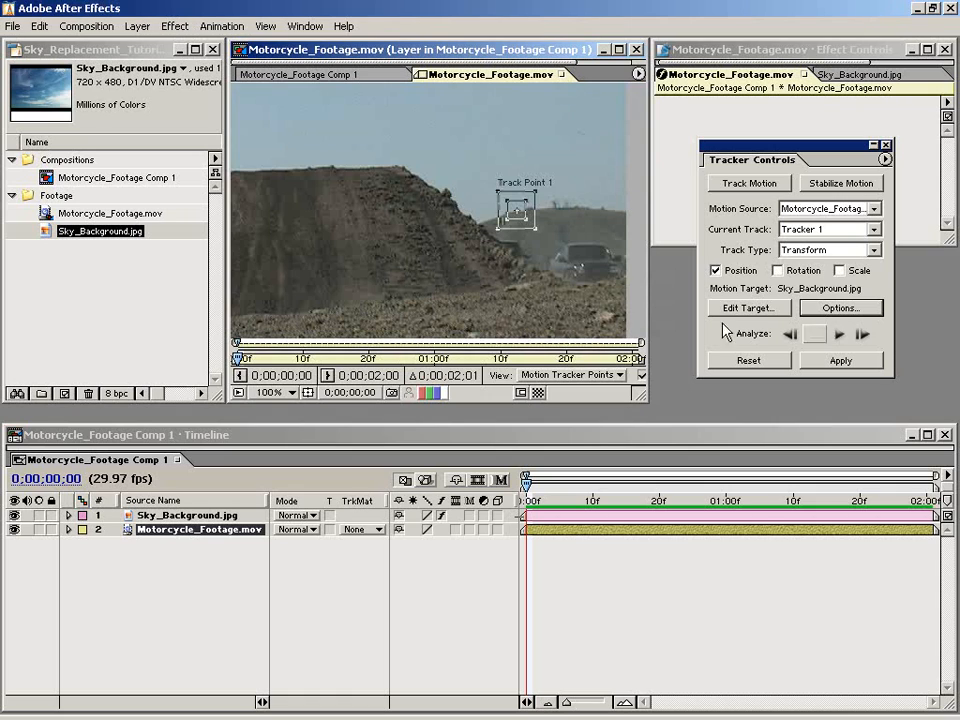
click(838, 335)
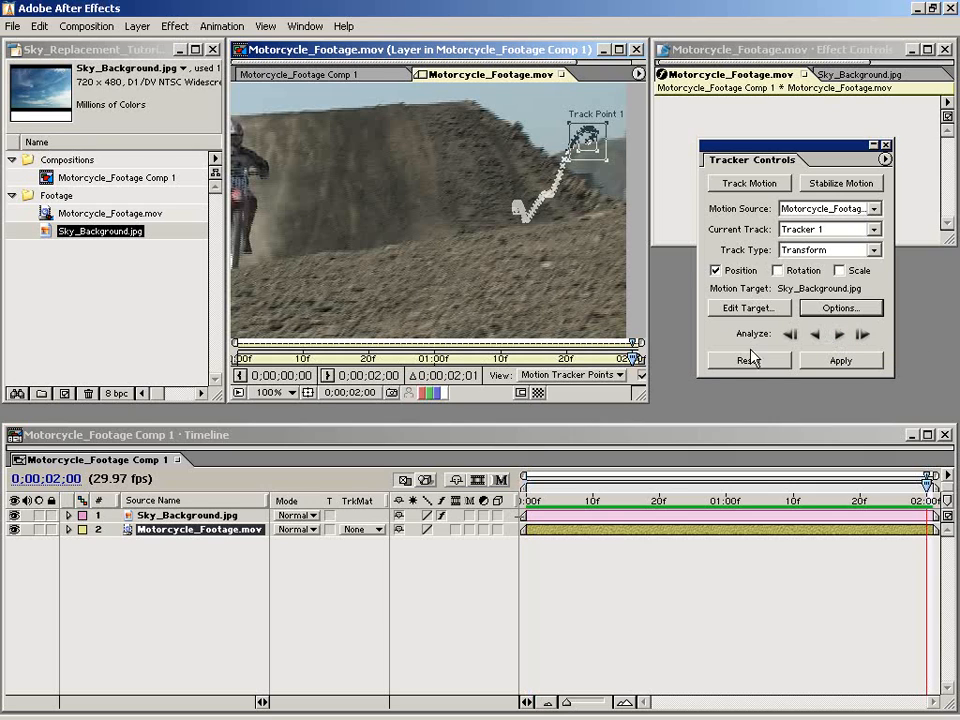
Examine the recorded motion path of Track Point 1 at the clip's end and at an early frame.
click(651, 607)
key(space)
drag(594, 190, 467, 231)
key(period)
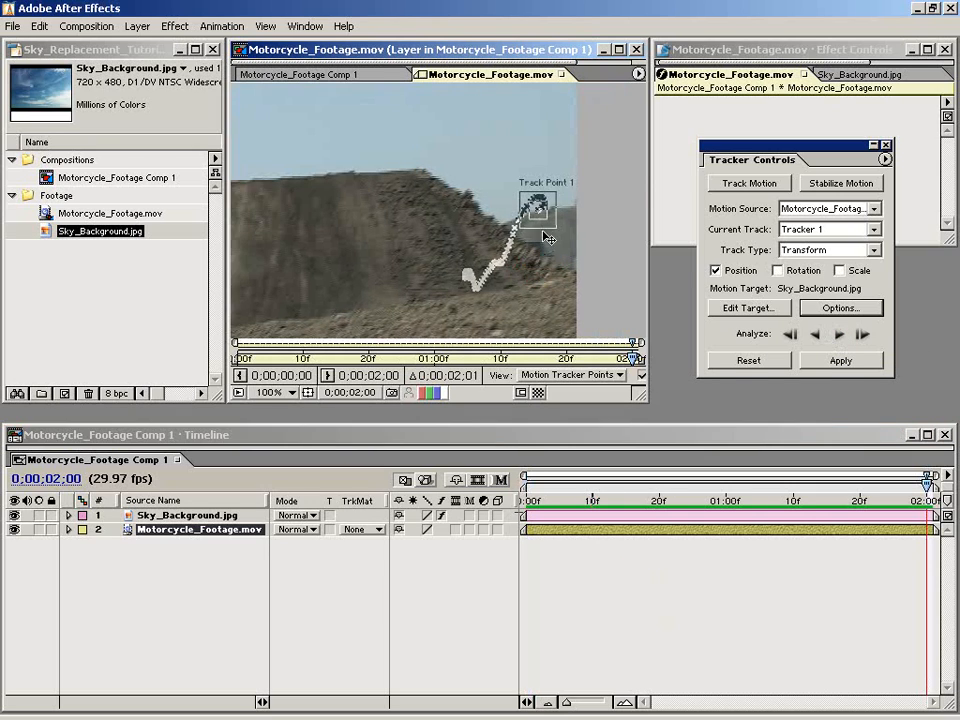
key(space)
drag(926, 486, 580, 497)
key(comma)
key(space)
drag(489, 290, 414, 255)
key(comma)
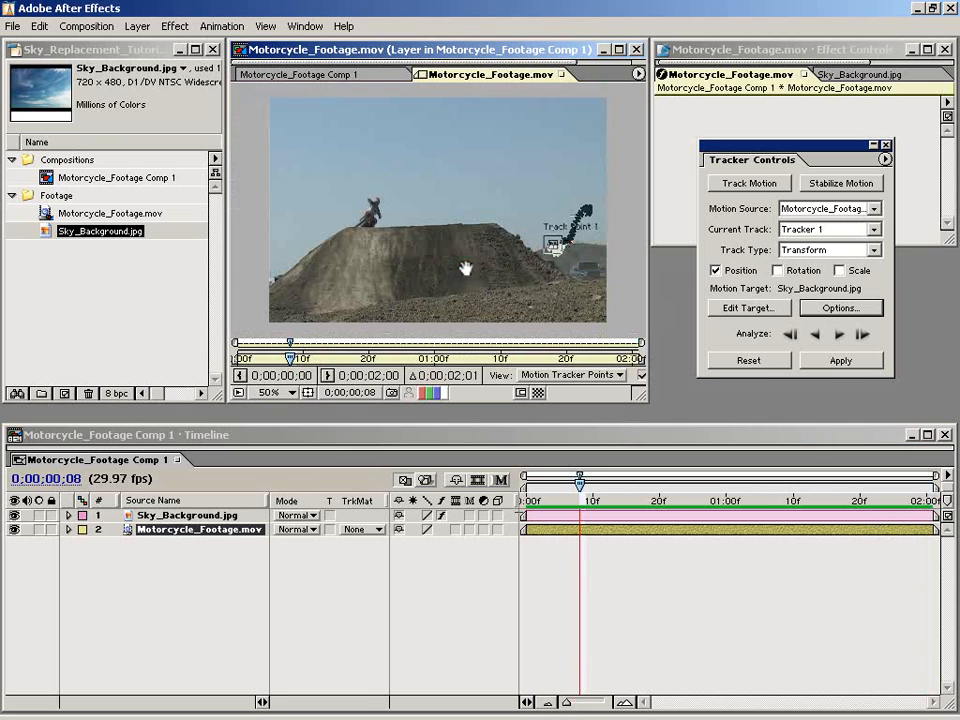
Apply the Tracker 1 data from the first frame to Sky_Background.jpg in both the X and Y dimensions.
drag(594, 508, 507, 516)
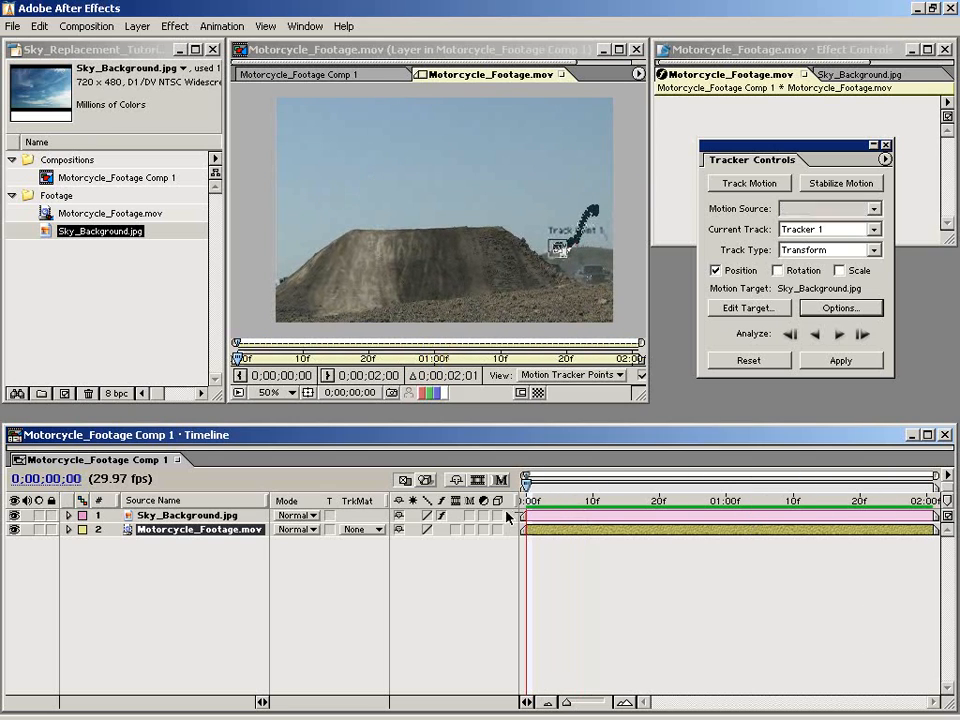
click(841, 360)
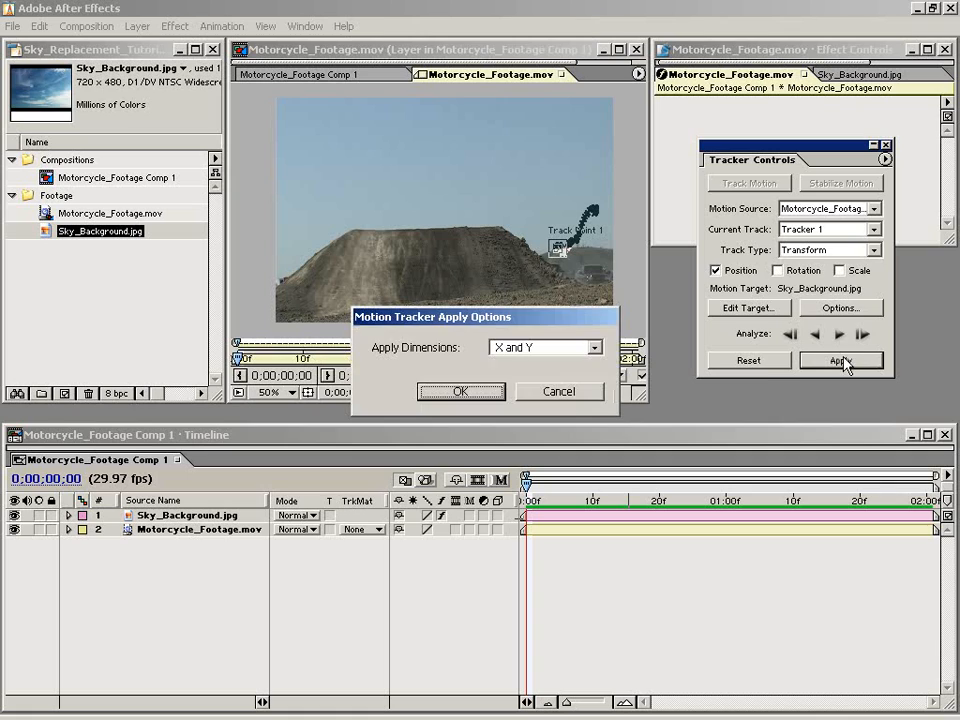
drag(456, 310, 417, 232)
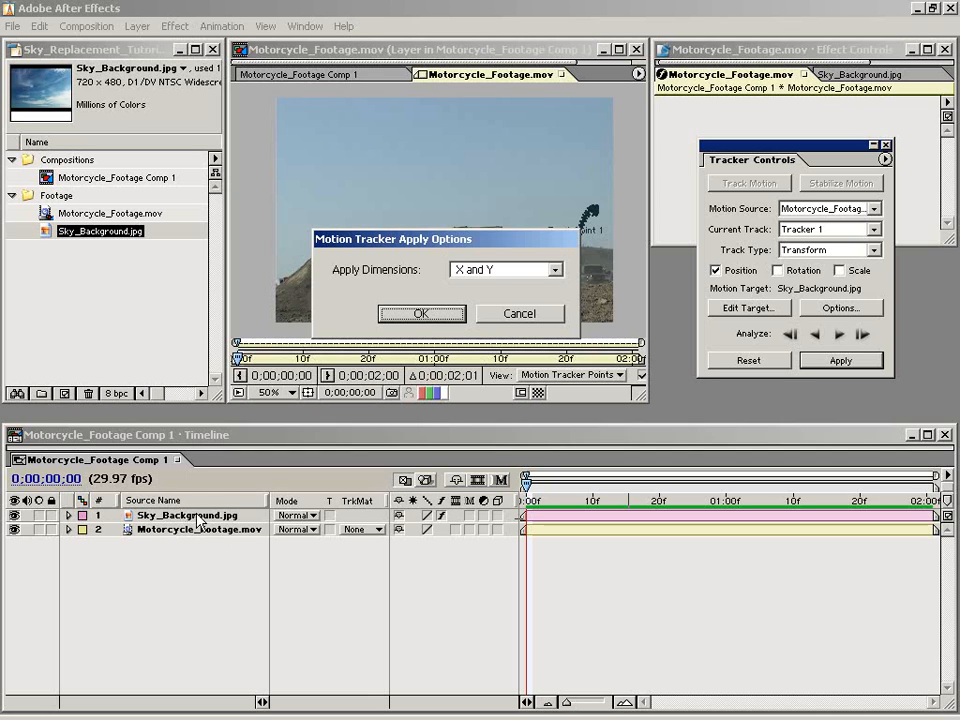
click(421, 314)
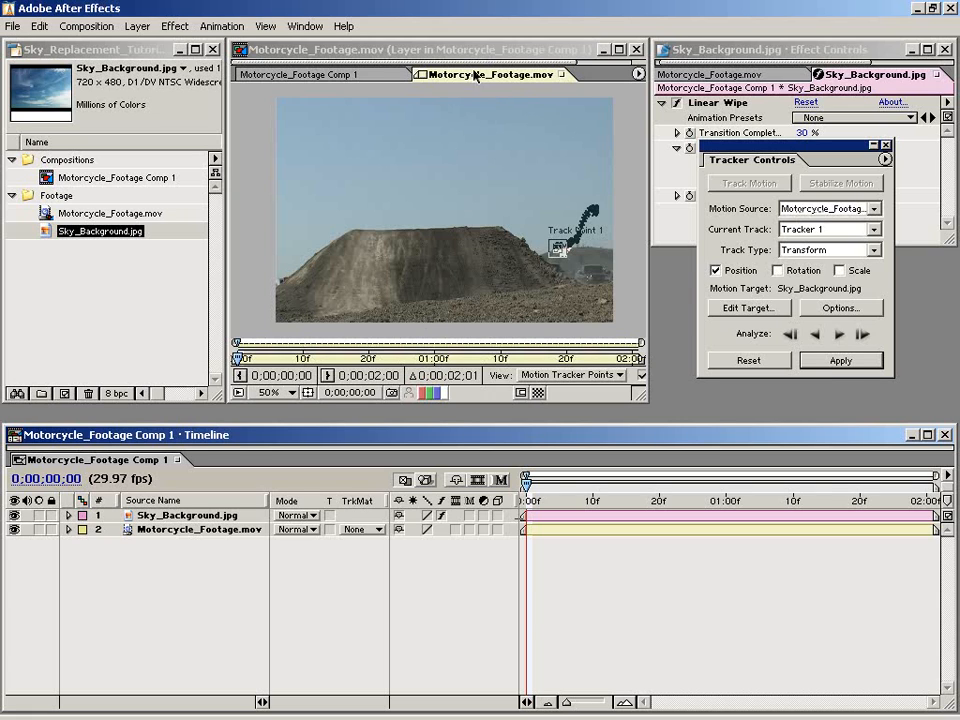
Separate the Motorcycle_Footage.mov layer view from the composition view and close it.
drag(476, 76, 502, 210)
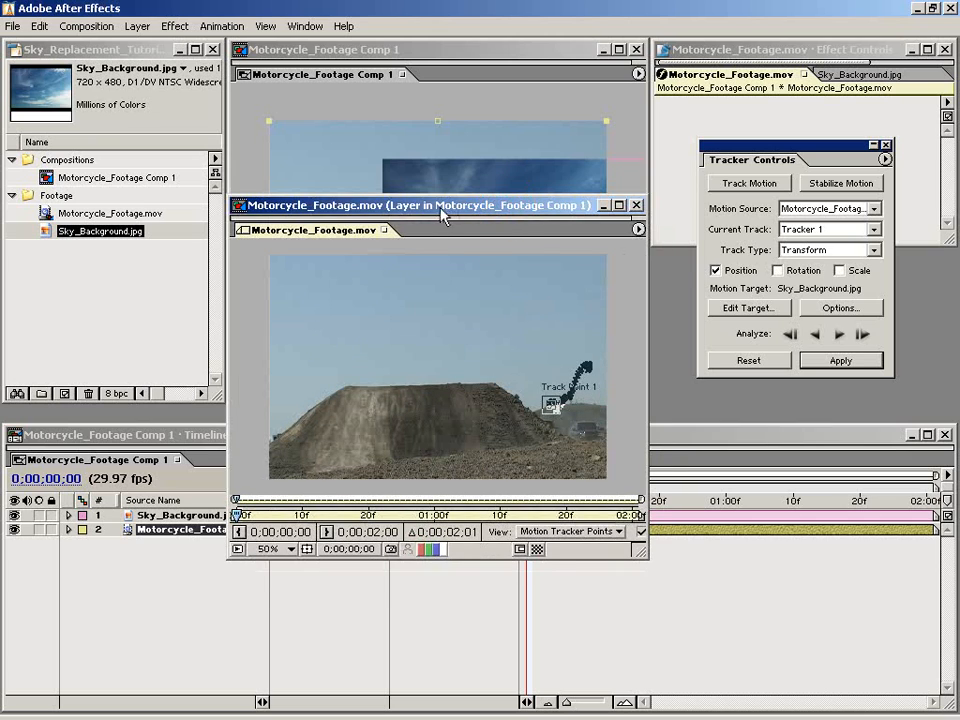
drag(443, 215, 416, 147)
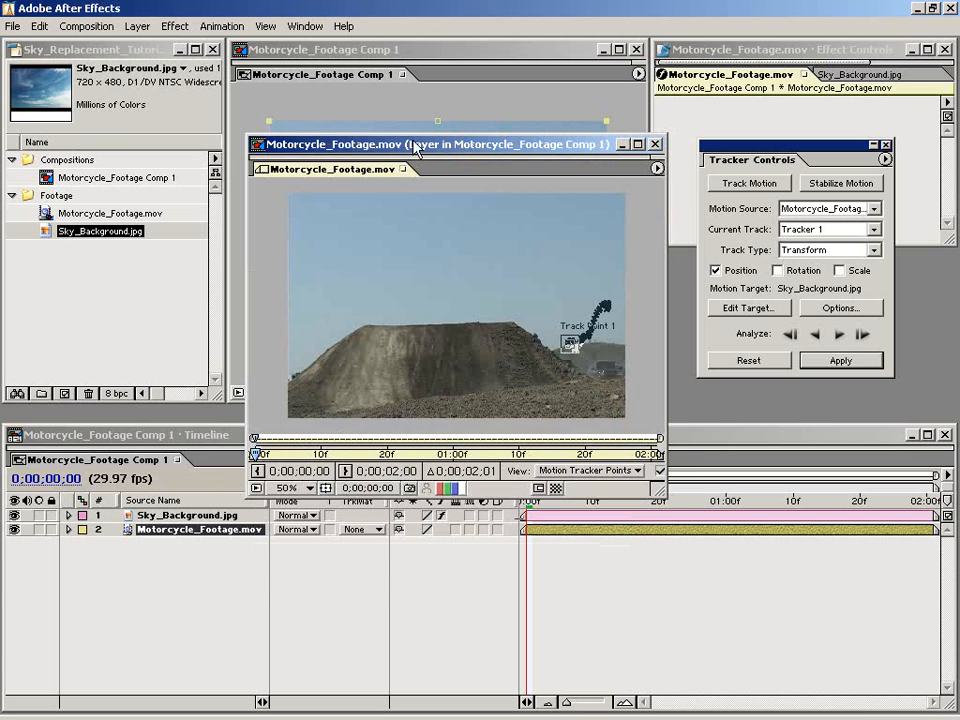
click(655, 145)
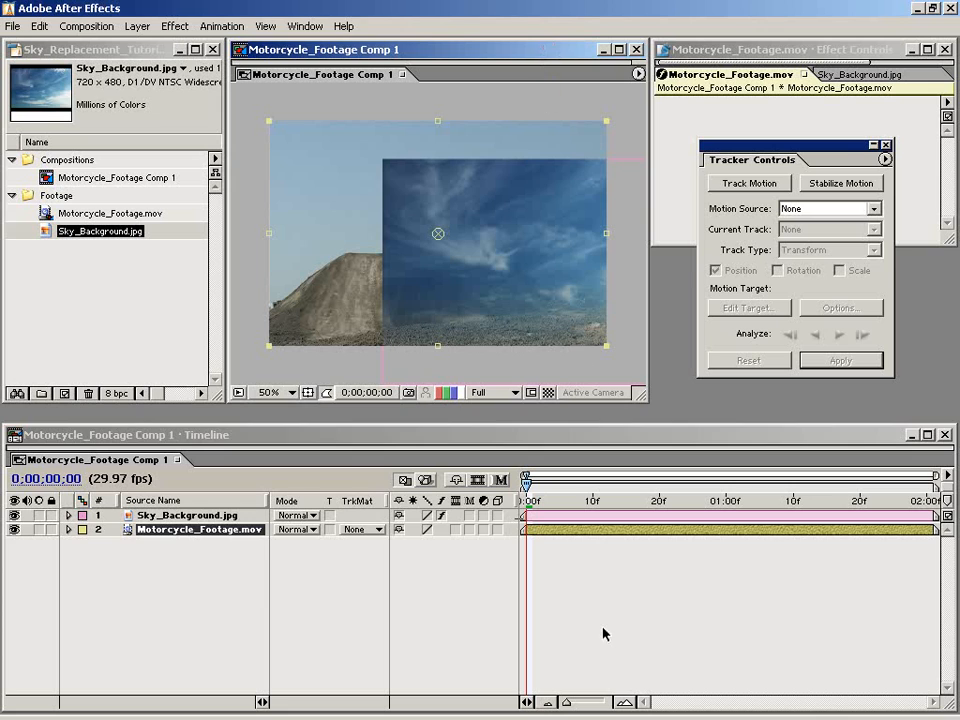
Reveal the Transform properties of the Sky_Background.jpg layer, including its tracked Position keyframes.
drag(527, 496, 525, 561)
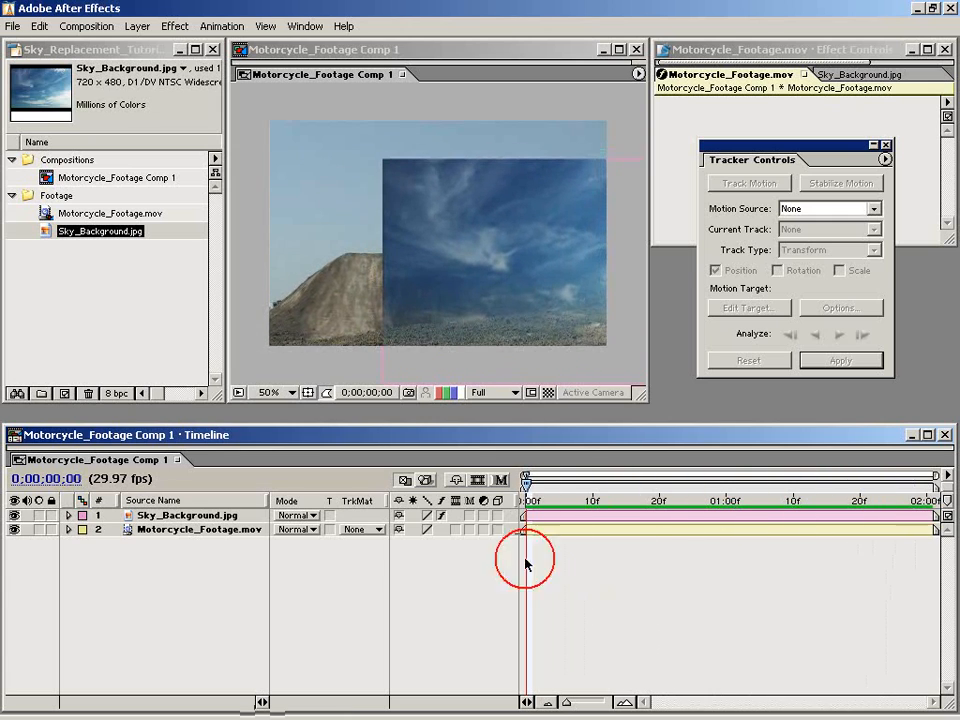
click(68, 515)
click(82, 544)
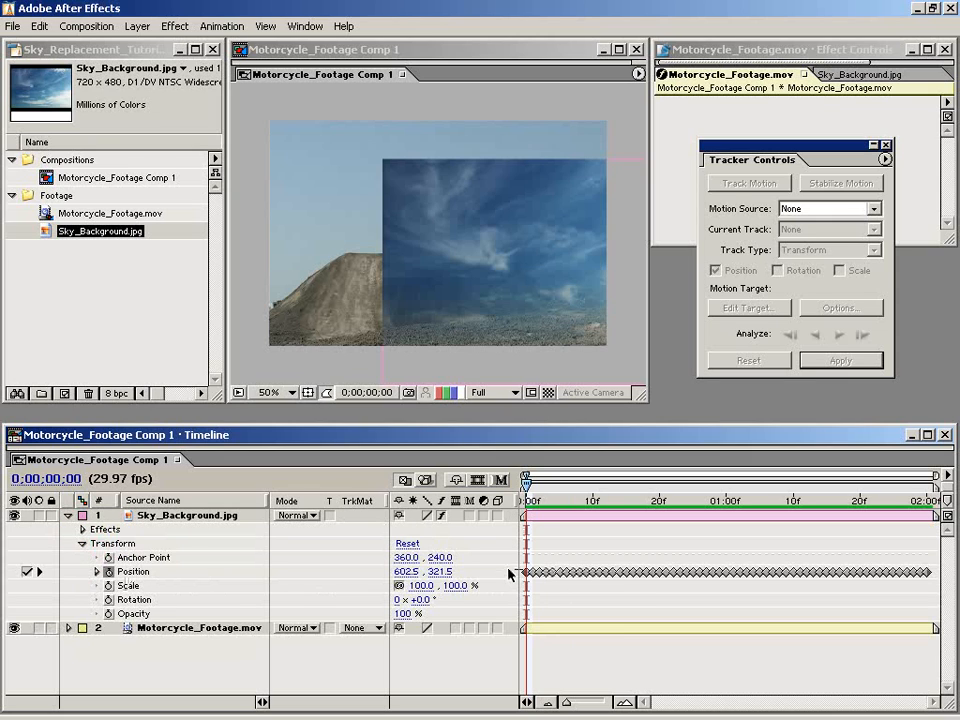
Try shifting the sky layer with an Anchor Point of 493.0, 240.0, and undo that change.
drag(407, 557, 509, 530)
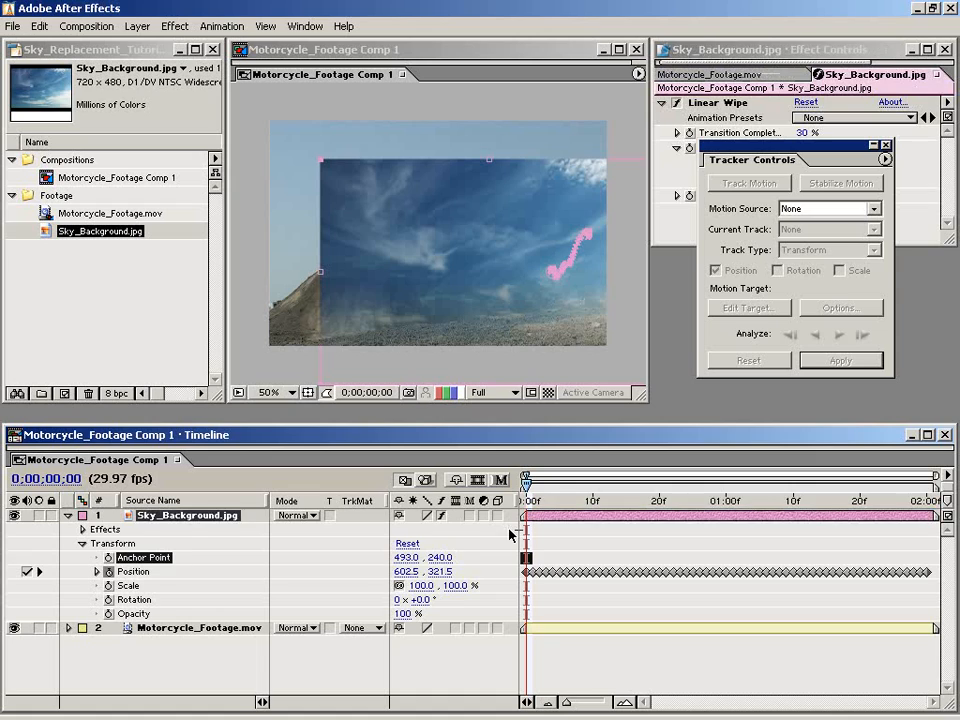
key(ctrl+z)
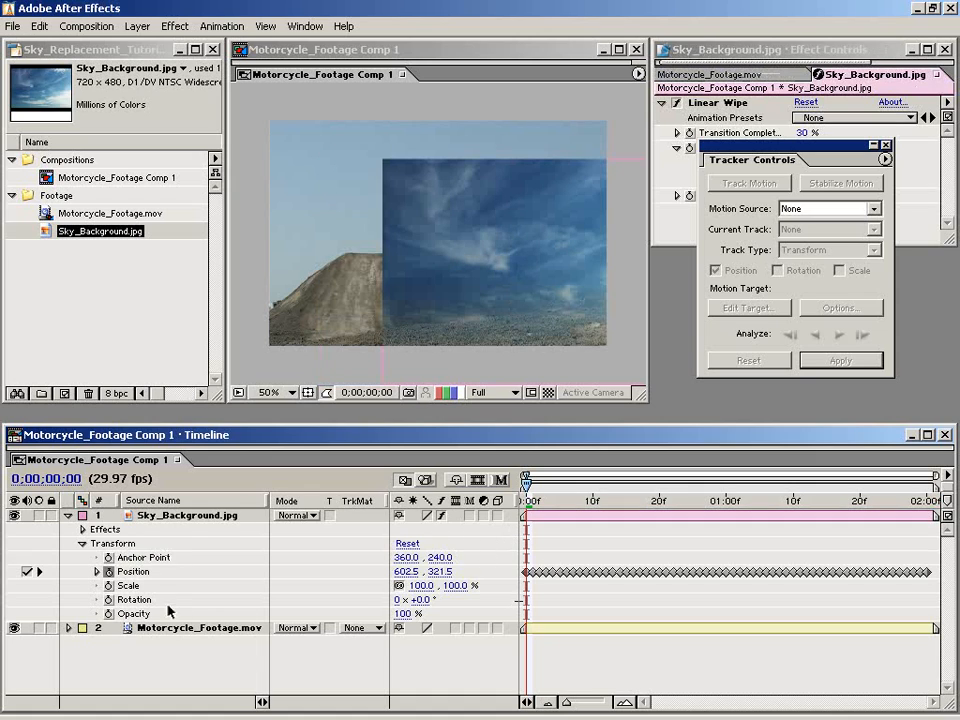
Select all Position keyframes of the sky layer and move them together to about 364.5, 197.5 at the first frame.
click(134, 572)
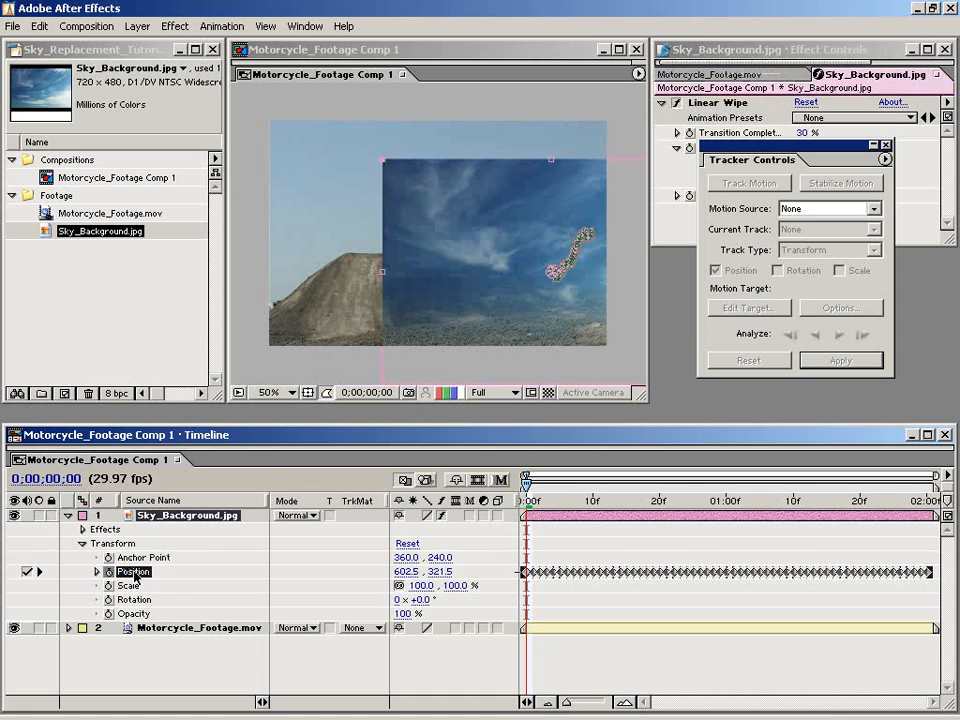
drag(602, 305, 494, 251)
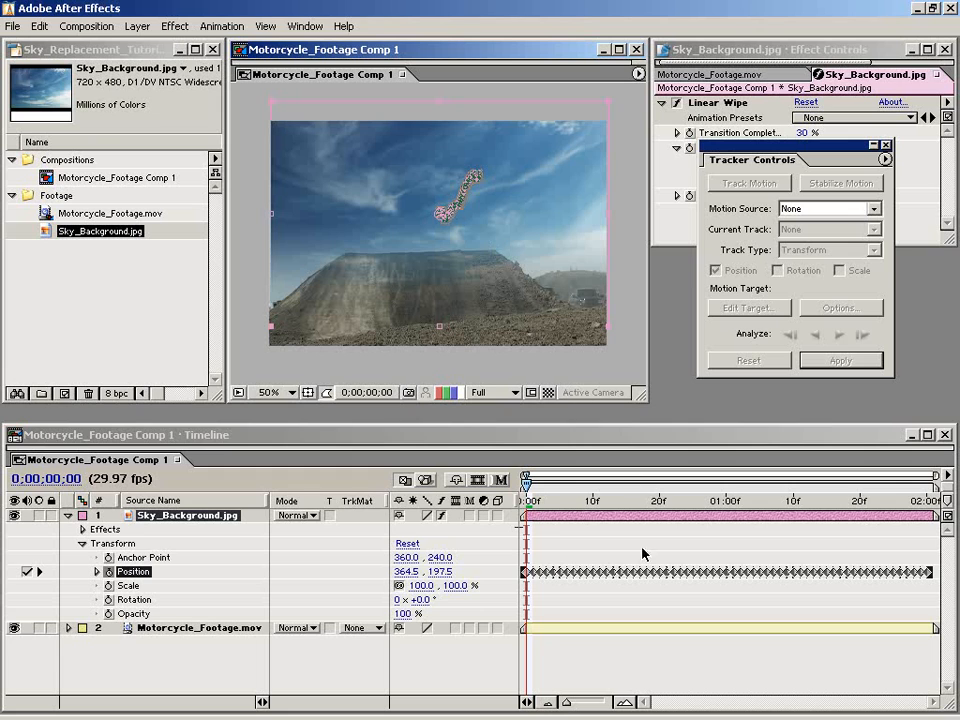
At frame 0;00;00;09, move all the sky's Position keyframes together to 359.7, 65.0 so its feathered edge meets the dirt jump.
drag(527, 488, 586, 505)
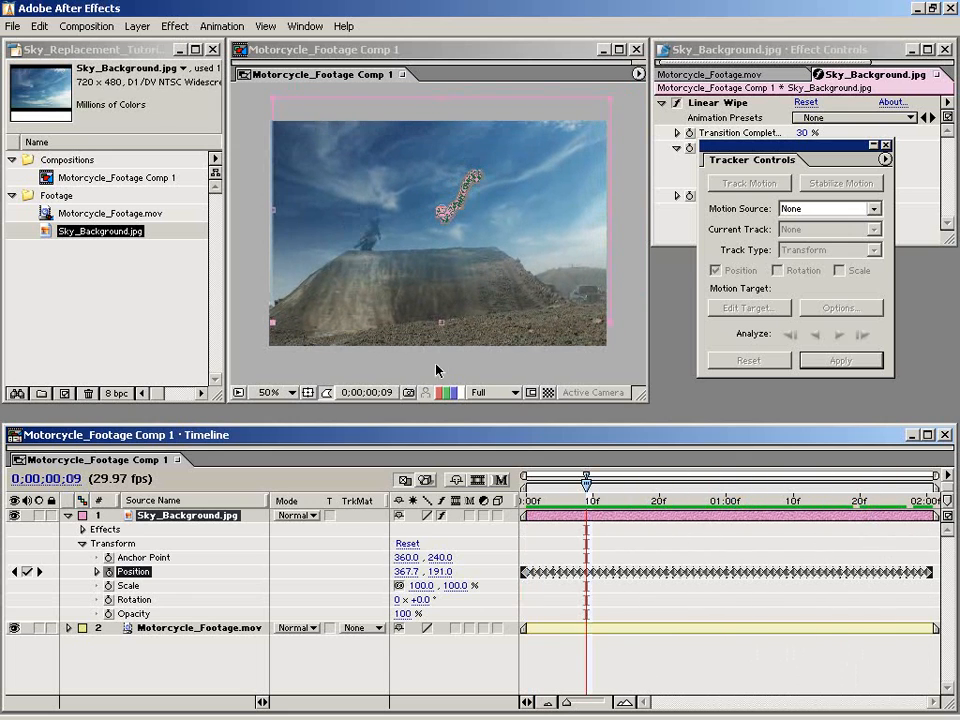
click(600, 242)
drag(545, 260, 510, 226)
key(ctrl+z)
click(134, 560)
click(132, 571)
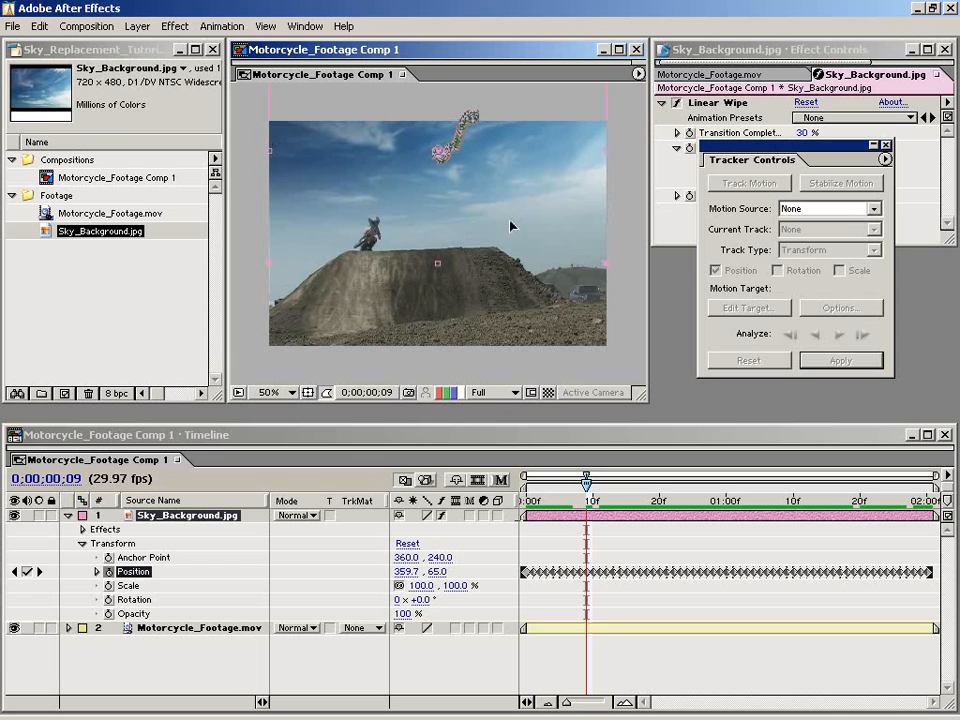
Preview the tracked sky against the motorcycle footage up to about 0;00;01;20, checking that it fills the frame.
click(605, 628)
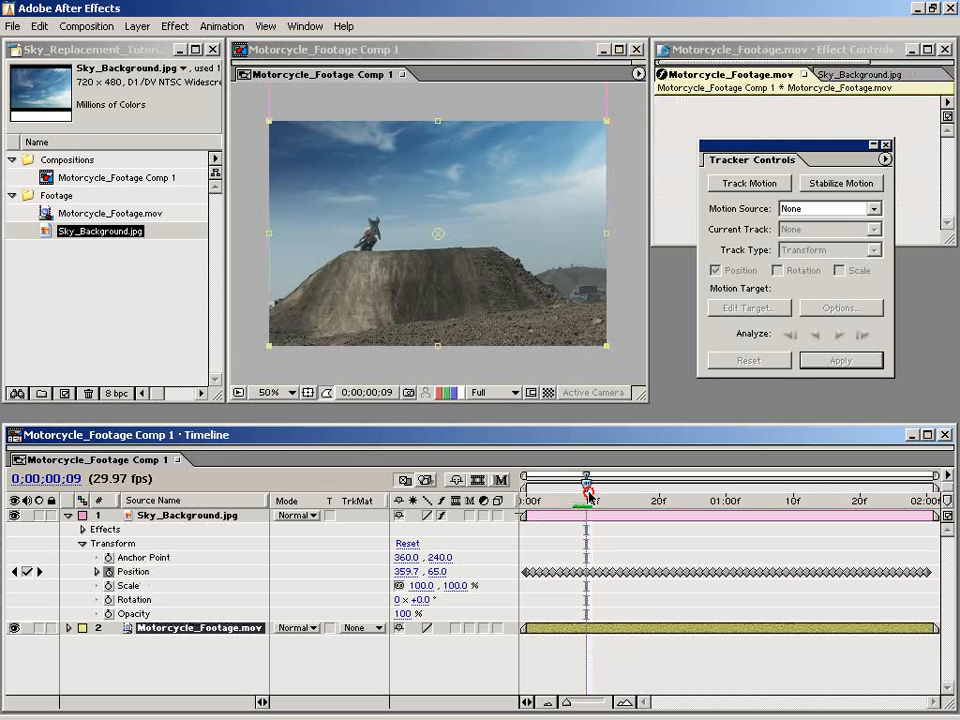
mouse_move(589, 497)
mouse_down()
mouse_move(653, 498)
mouse_move(590, 506)
mouse_up()
key(space)
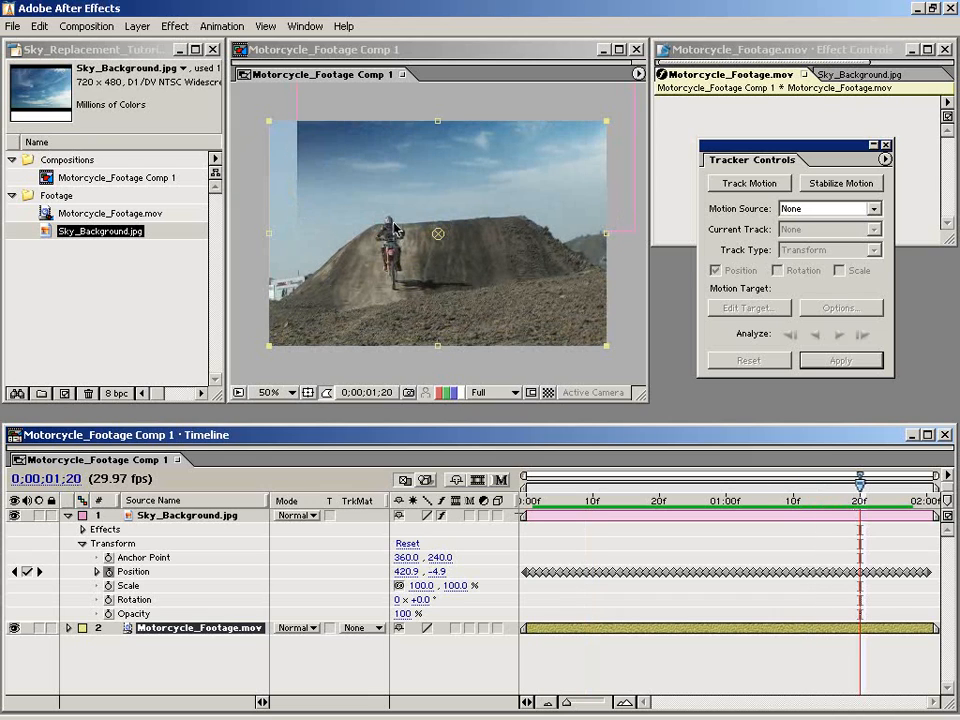
Scale the Sky_Background.jpg layer uniformly to 121% and review its coverage through the clip.
key(comma)
click(536, 291)
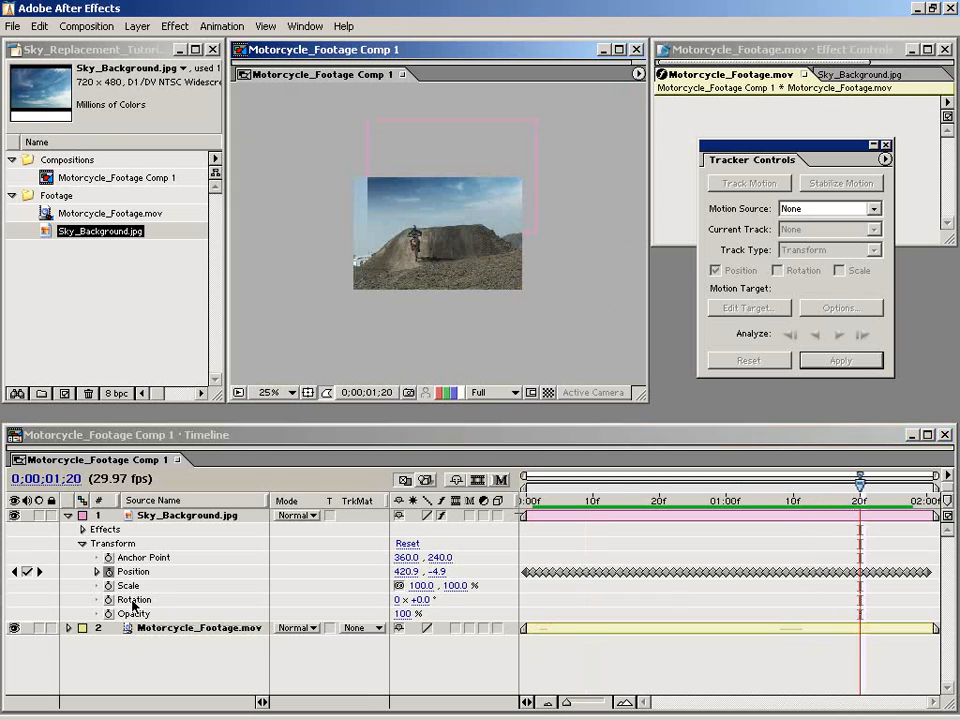
drag(457, 591, 468, 578)
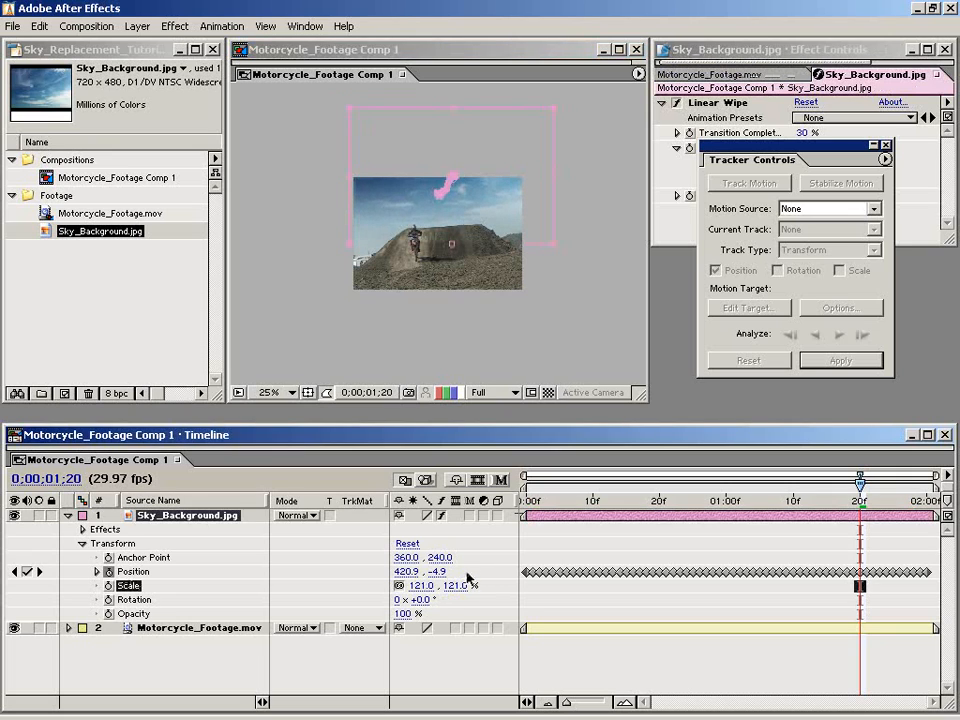
key(period)
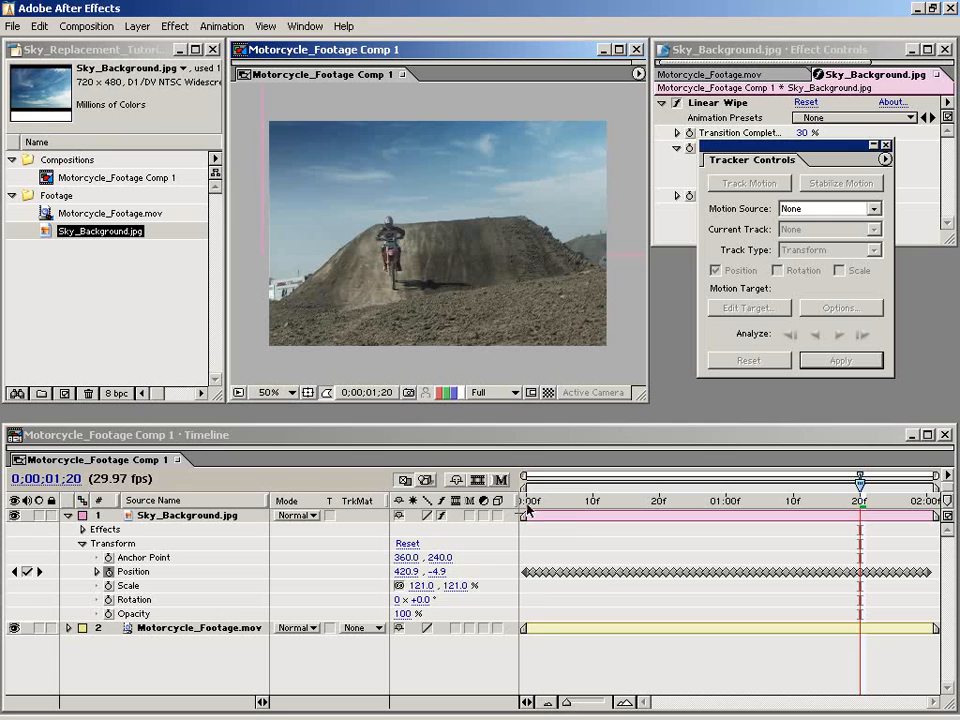
drag(527, 510, 831, 525)
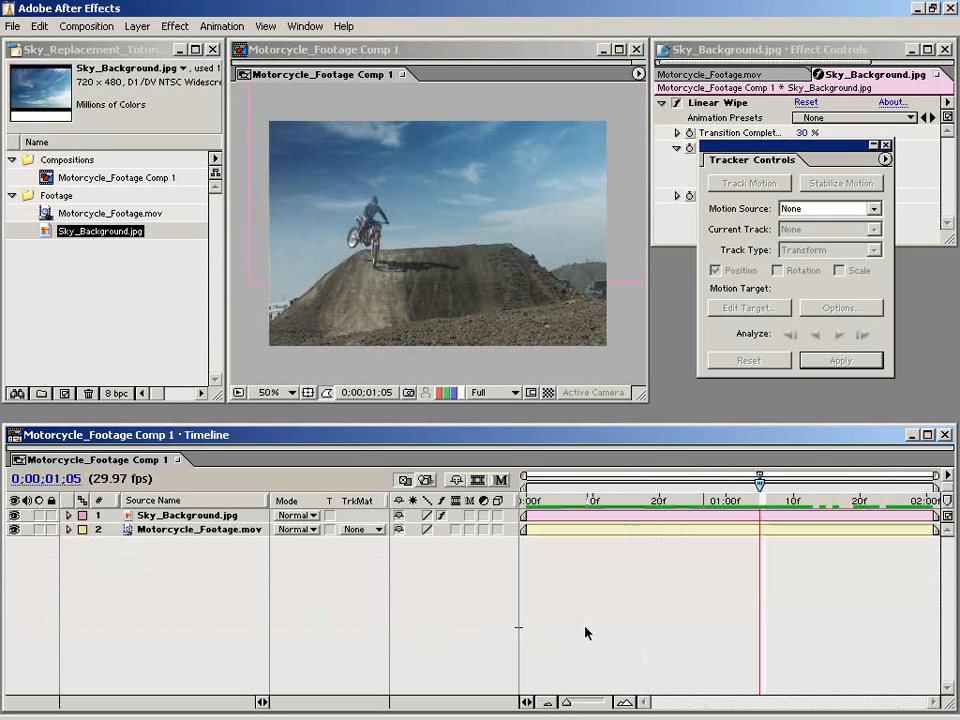
click(519, 504)
Examine the airborne rider close up at 0;00;00;19, hiding the Sky_Background.jpg layer and showing it again for comparison.
click(652, 501)
key(period)
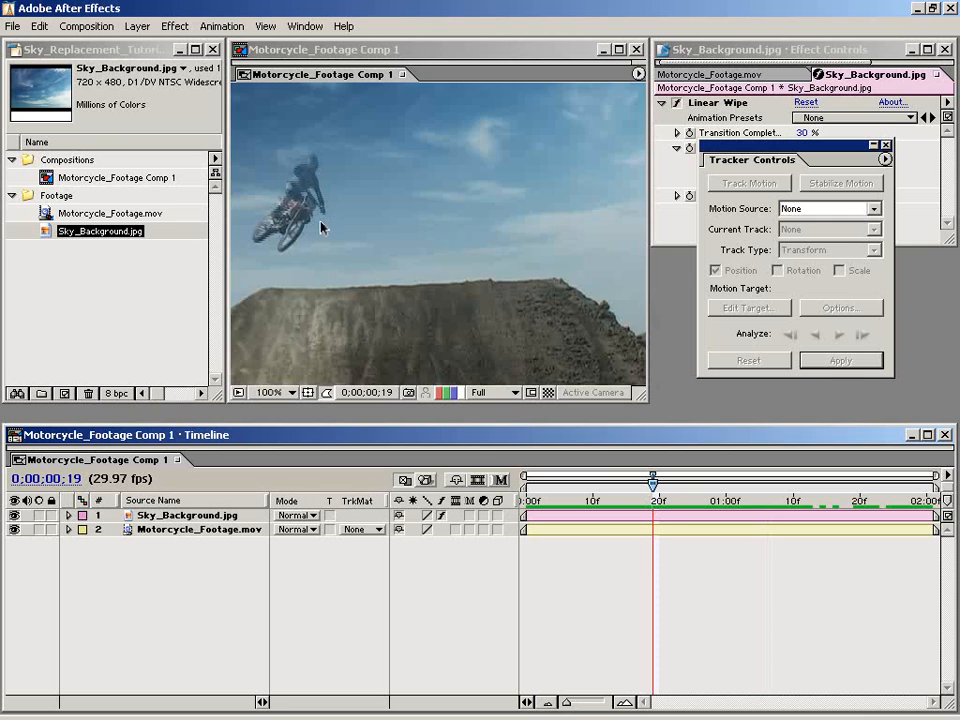
drag(320, 228, 390, 240)
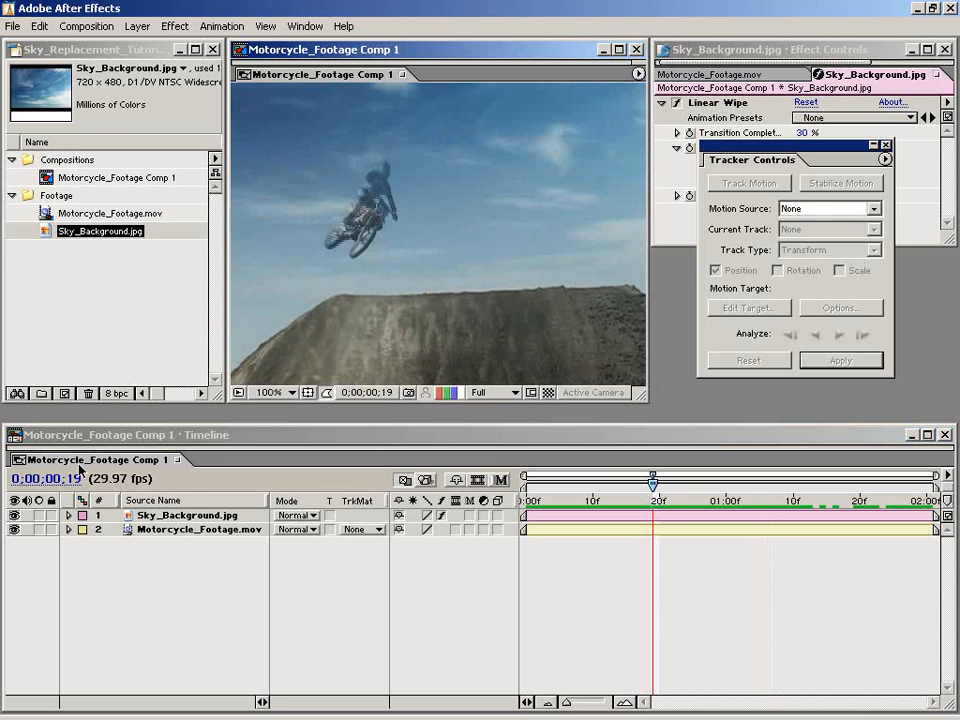
click(14, 515)
click(14, 515)
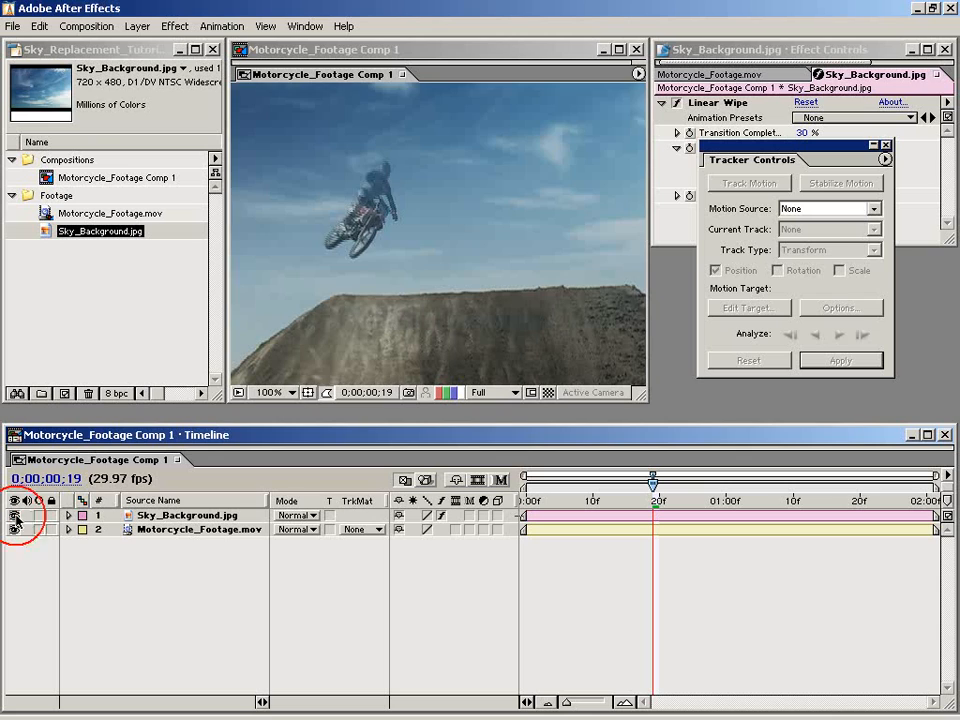
Compare the full frame at 0;00;00;19 with the Sky_Background.jpg layer hidden and shown, checking how the sky covers the rider.
click(207, 516)
key(comma)
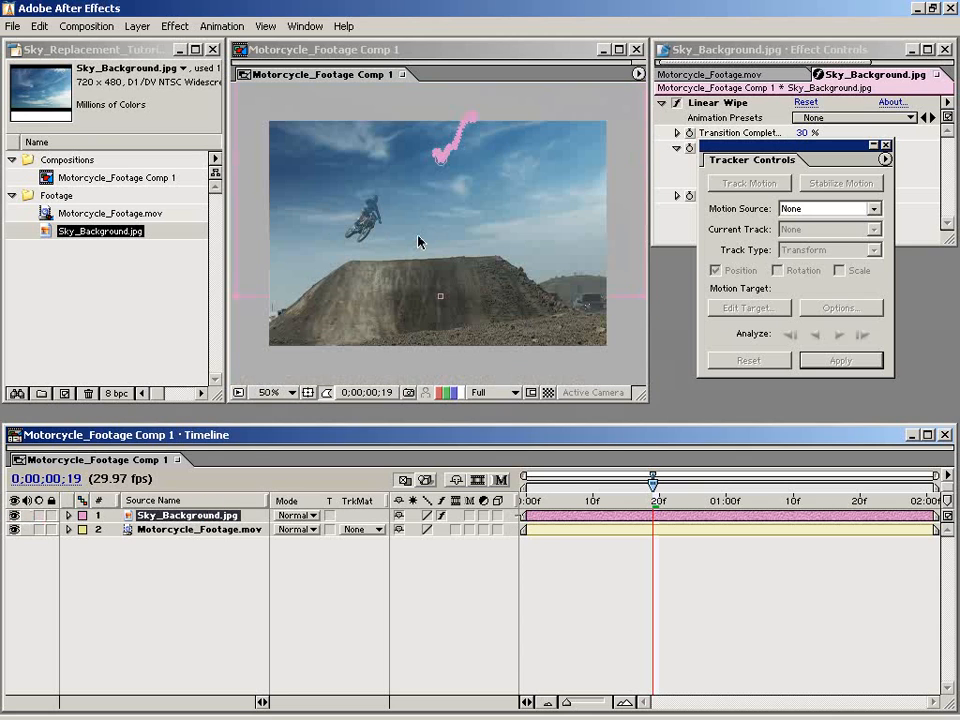
click(407, 521)
click(160, 530)
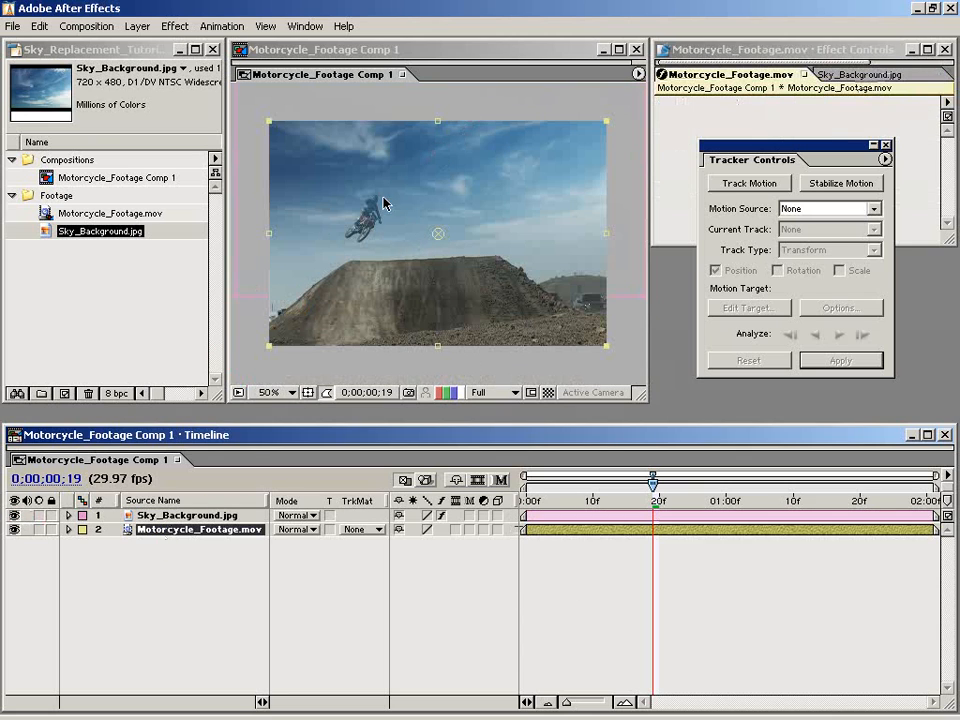
click(157, 600)
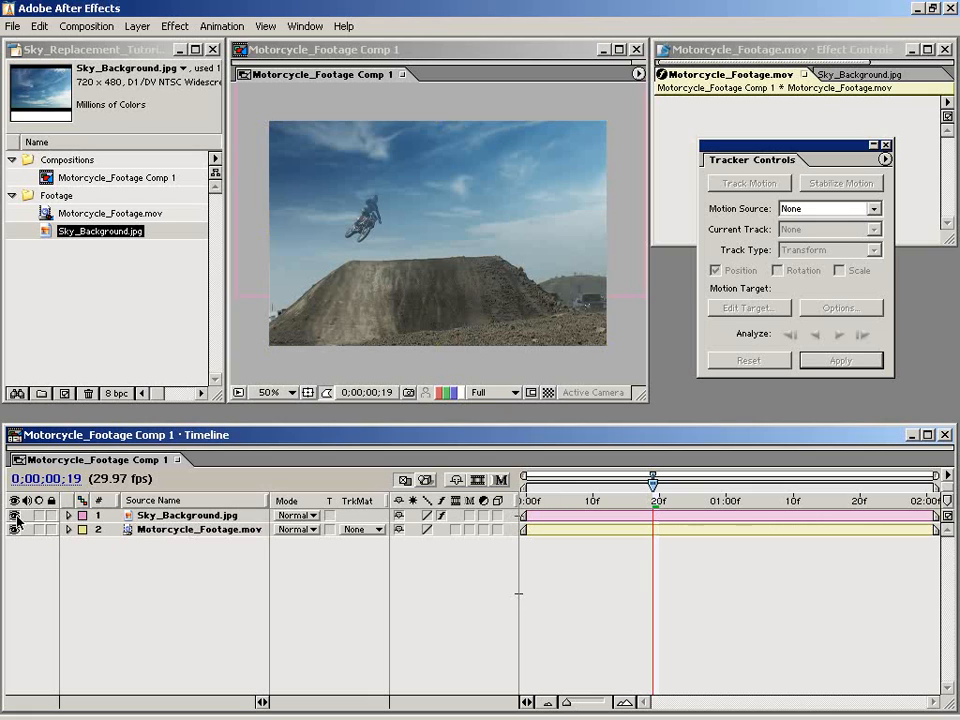
click(14, 515)
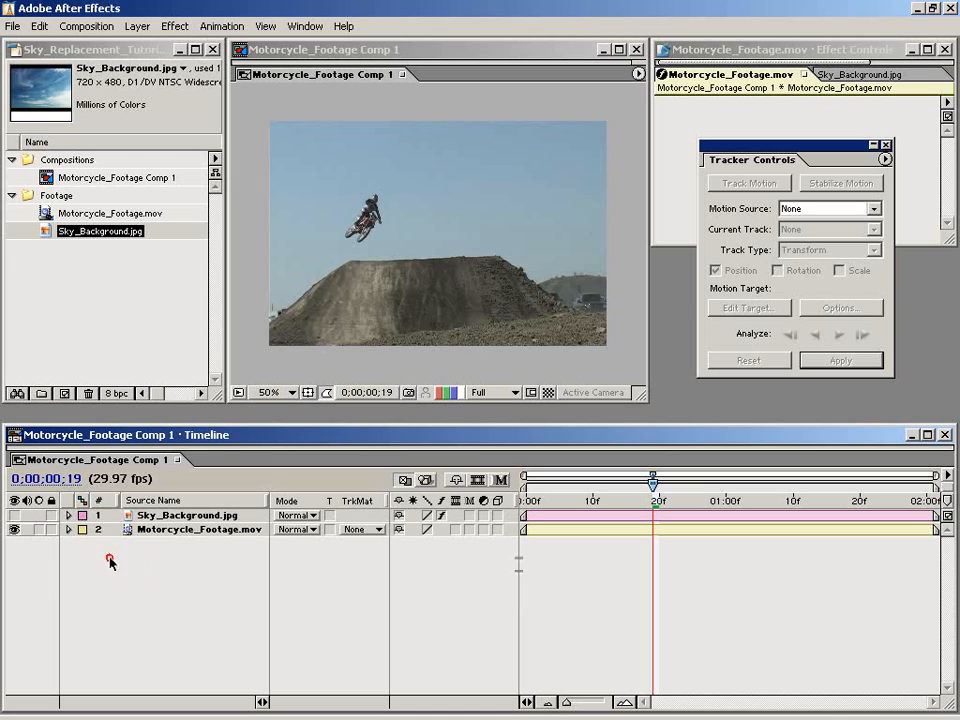
click(14, 515)
Duplicate the Motorcycle_Footage.mov layer and place the copy above the Sky_Background.jpg layer, aligned with the original footage.
click(253, 530)
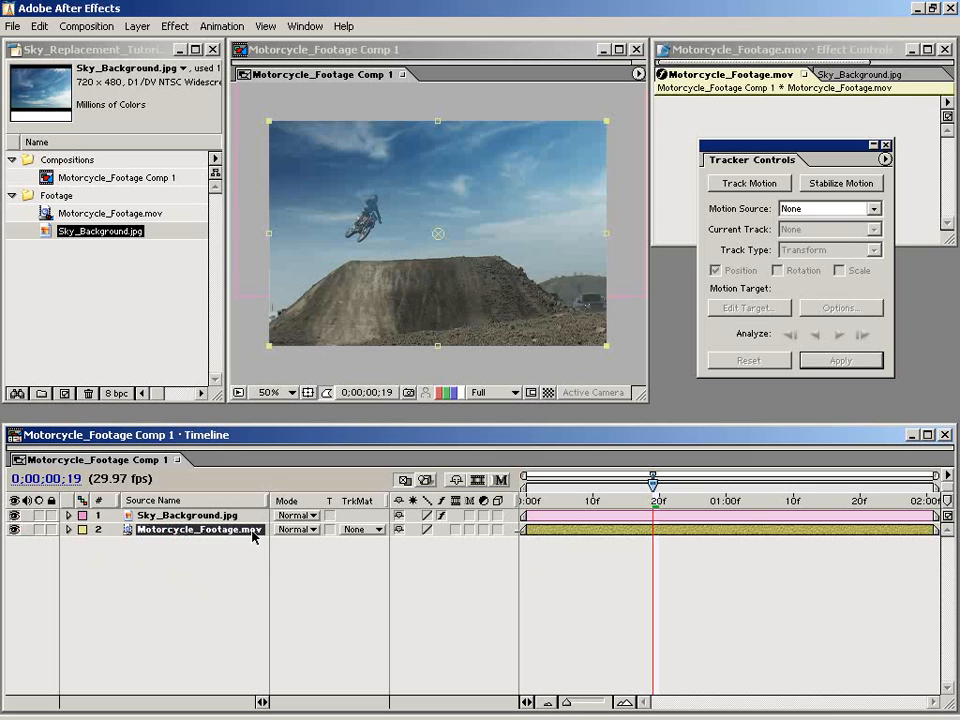
key(ctrl+d)
click(203, 564)
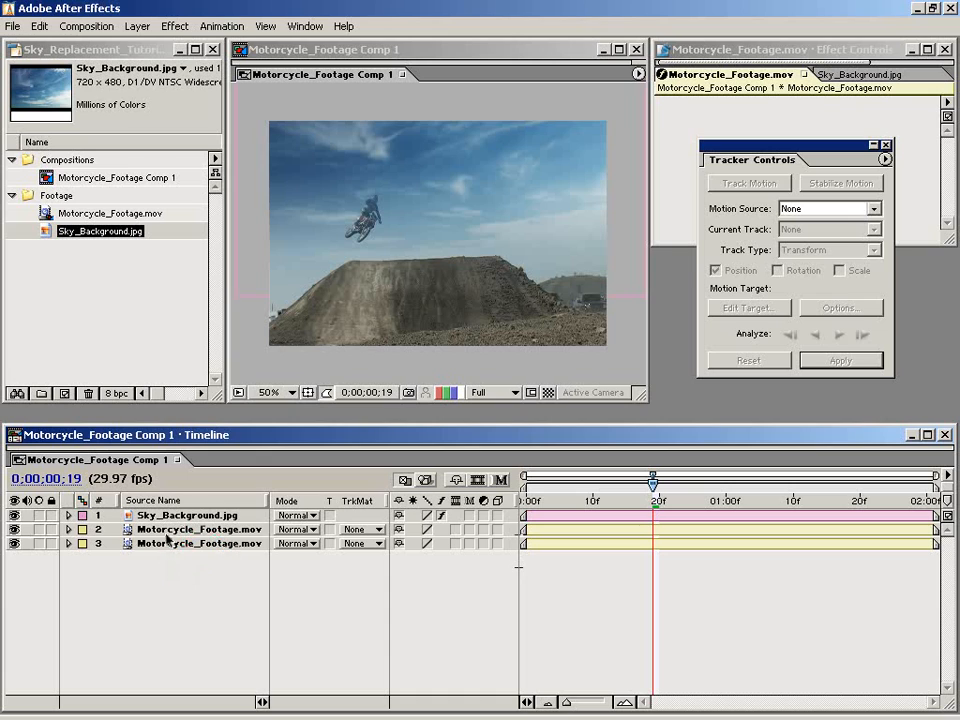
click(168, 530)
drag(157, 536, 141, 516)
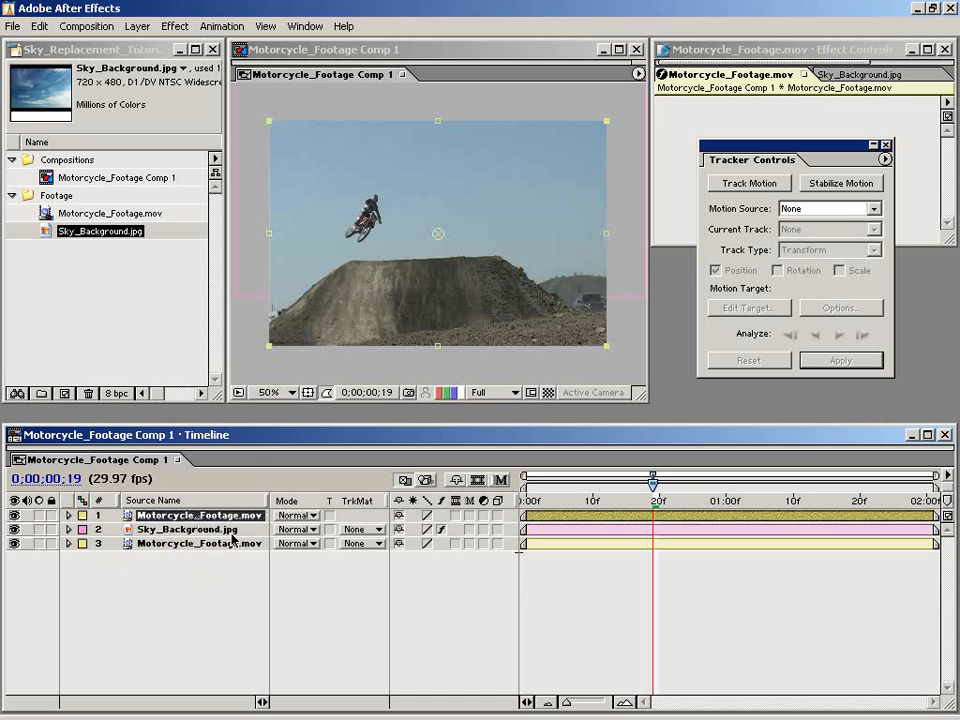
drag(411, 318, 572, 352)
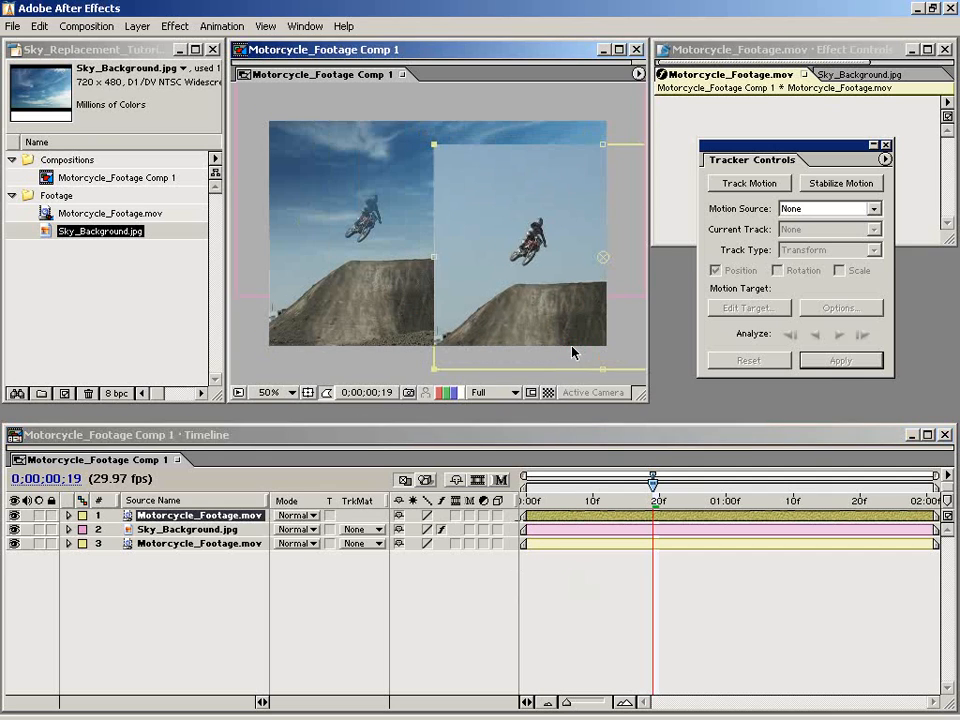
key(ctrl+z)
Apply the Color Key effect to the top Motorcycle_Footage.mov layer and sample the original blue sky beside the rider as its Key Color.
click(175, 26)
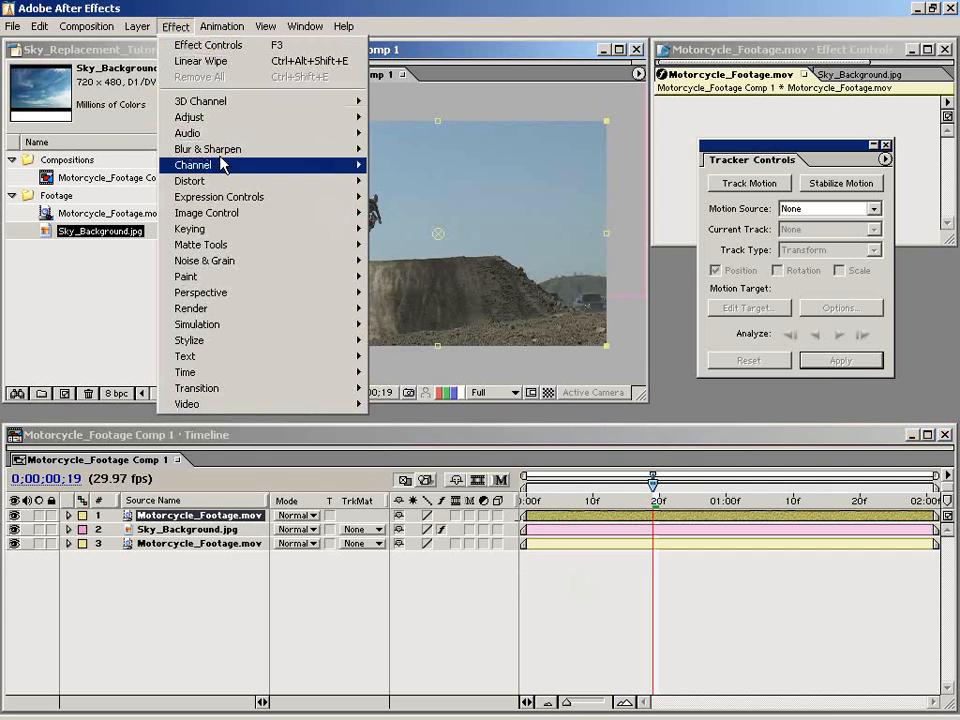
mouse_move(236, 230)
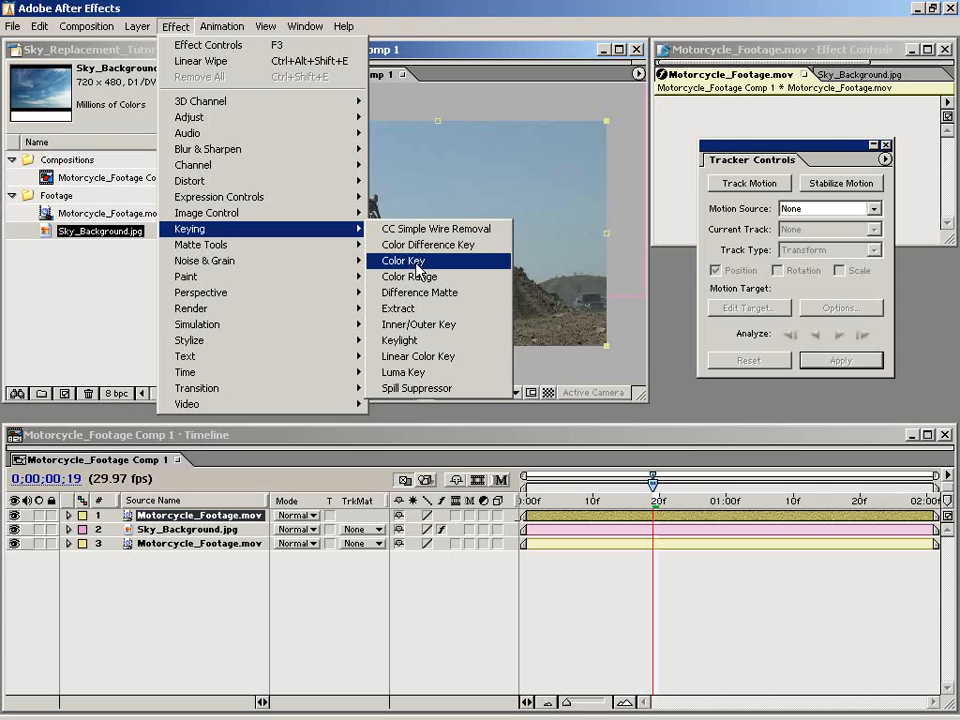
click(416, 262)
drag(823, 154, 853, 286)
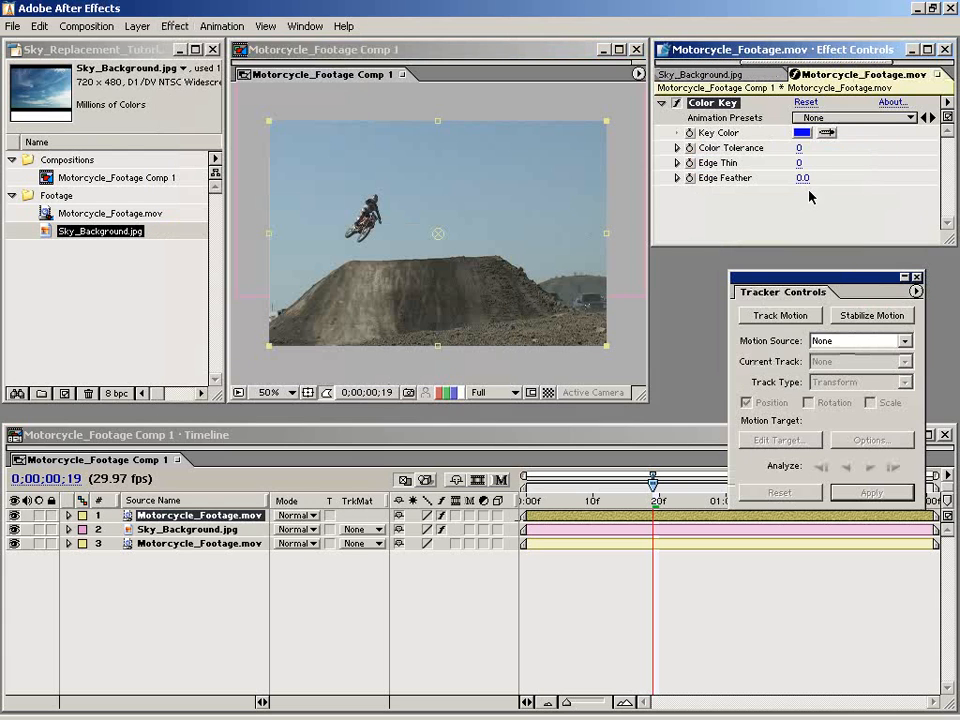
click(826, 133)
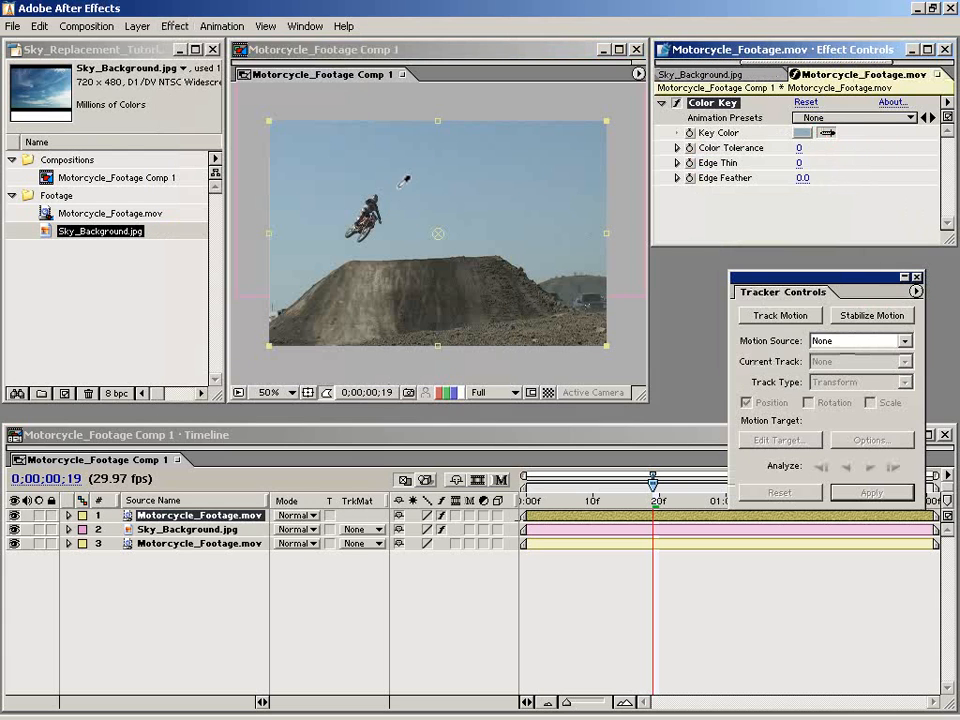
click(399, 187)
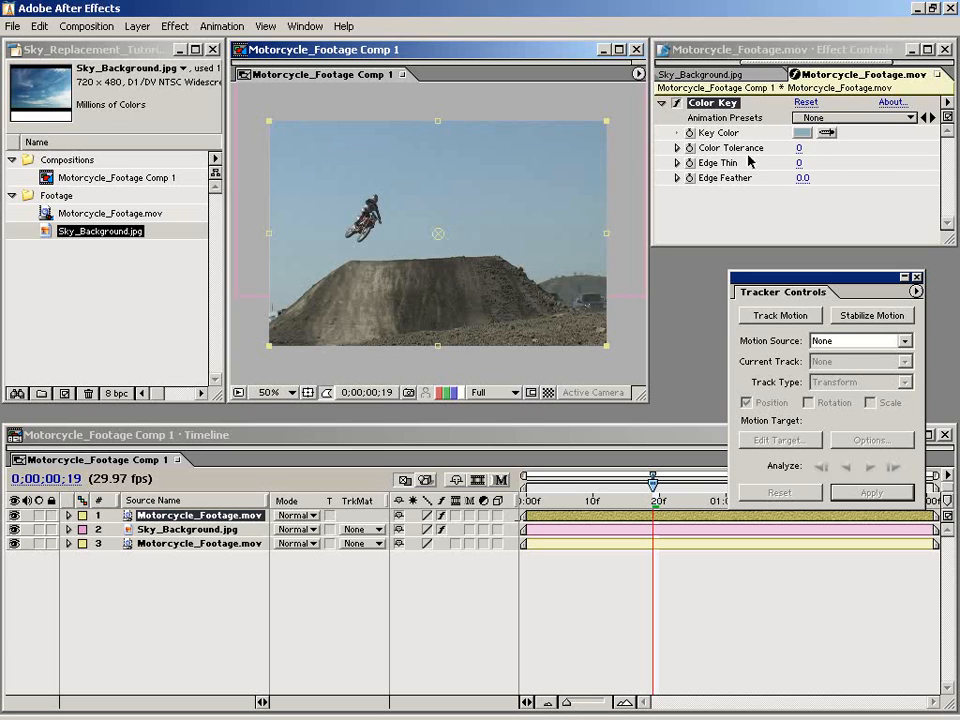
Set the Color Key's Color Tolerance to 50 on the top footage layer.
drag(798, 152, 818, 147)
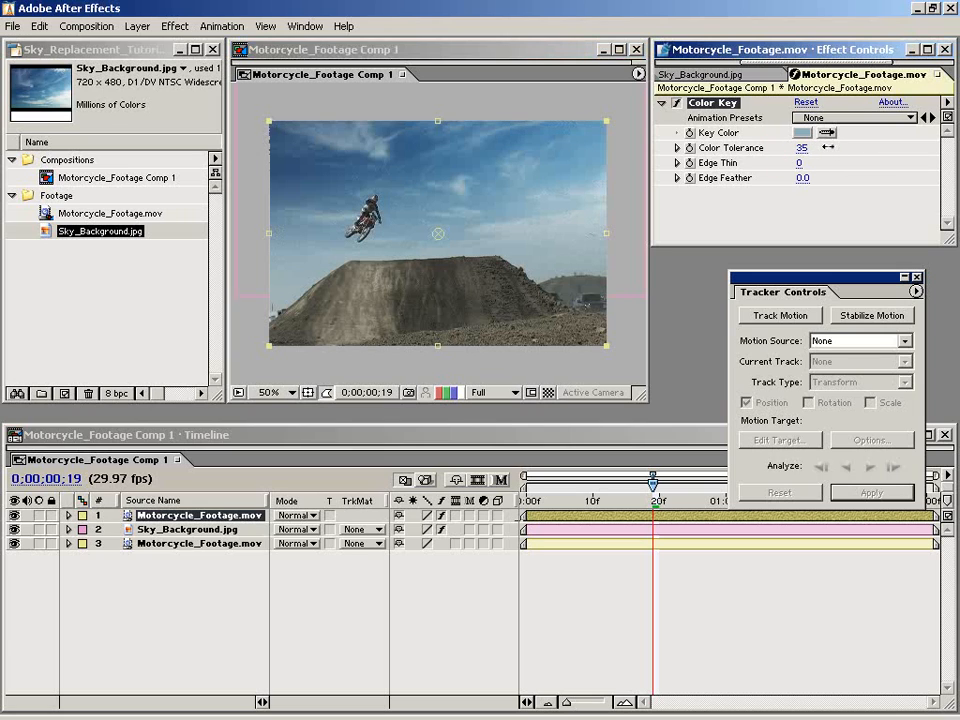
click(804, 148)
text(50)
key(Return)
Examine the rider close up, hiding the keyed top footage layer and showing it again for comparison.
key(period)
drag(332, 257, 443, 265)
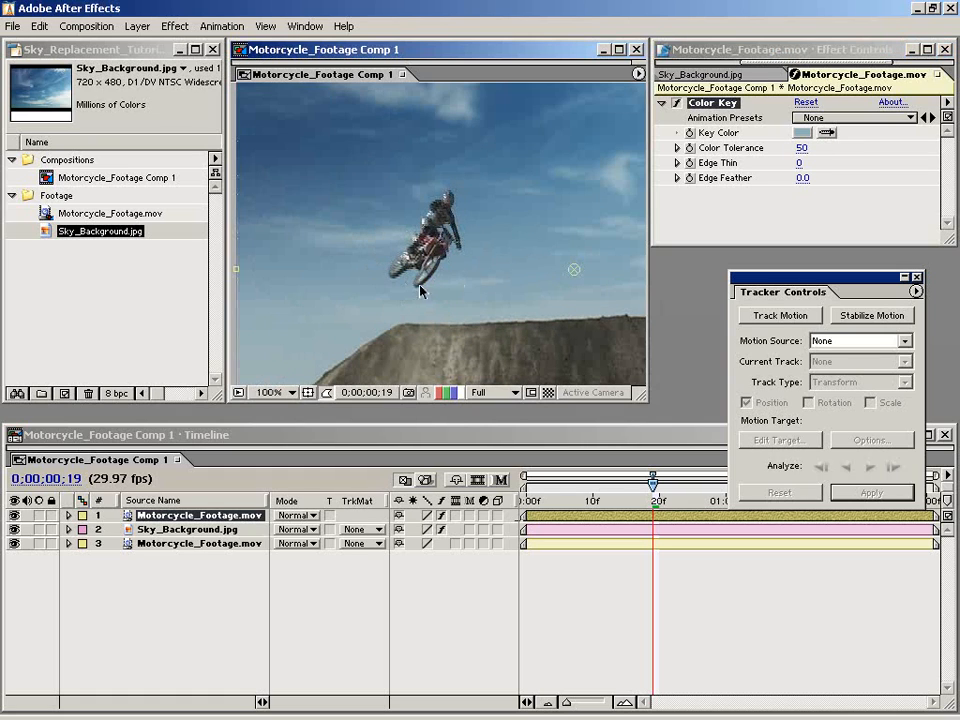
click(14, 515)
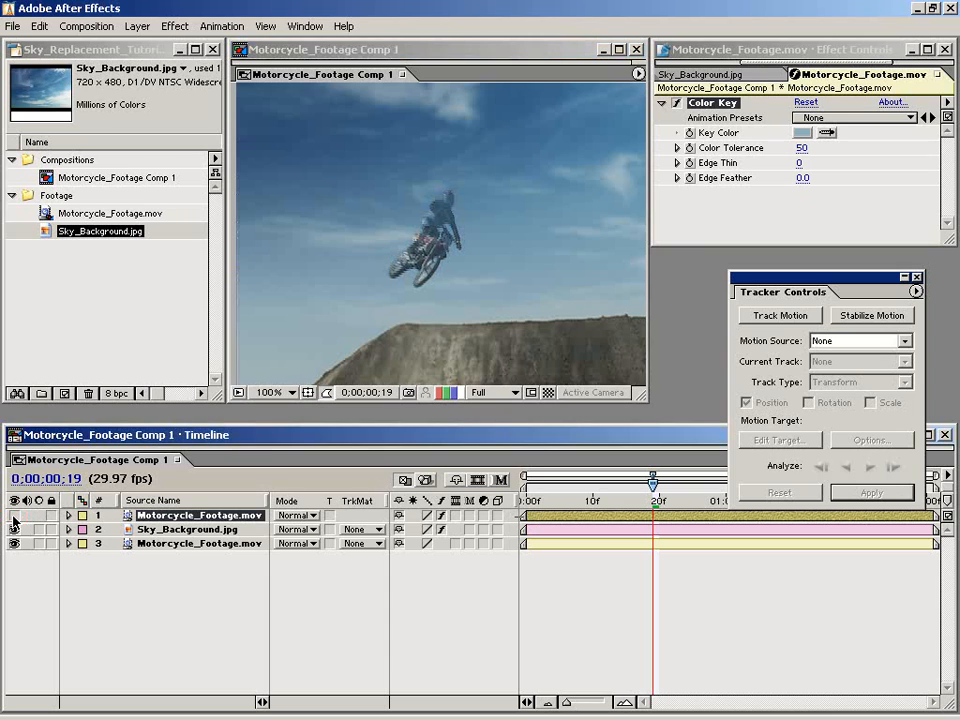
click(14, 515)
Check the key at frame 0;00;01;19 and set the Color Key's Color Tolerance to 55.
key(comma)
drag(653, 485, 853, 502)
click(801, 150)
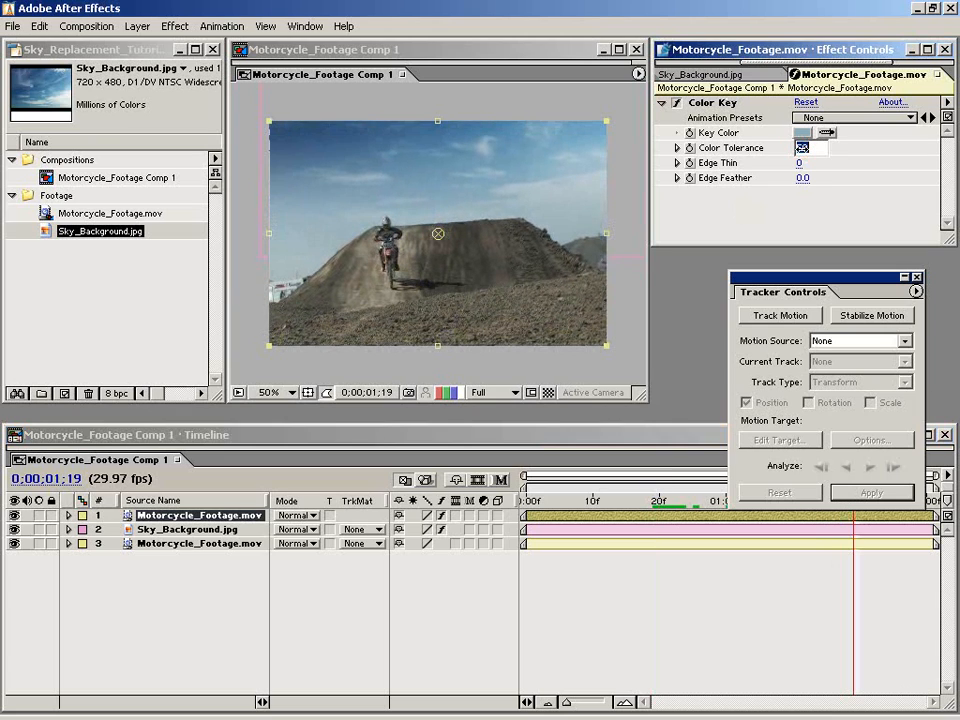
text(55)
key(Return)
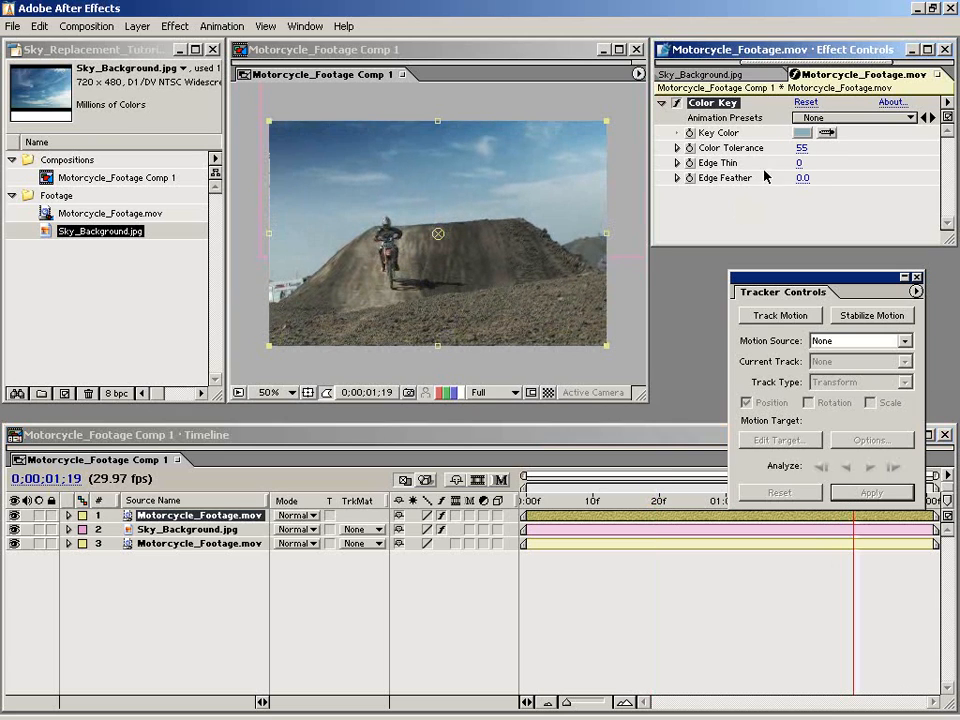
Review the keyed composite by scrubbing back to 0;00;00;22 and running a RAM preview of the whole clip.
click(789, 662)
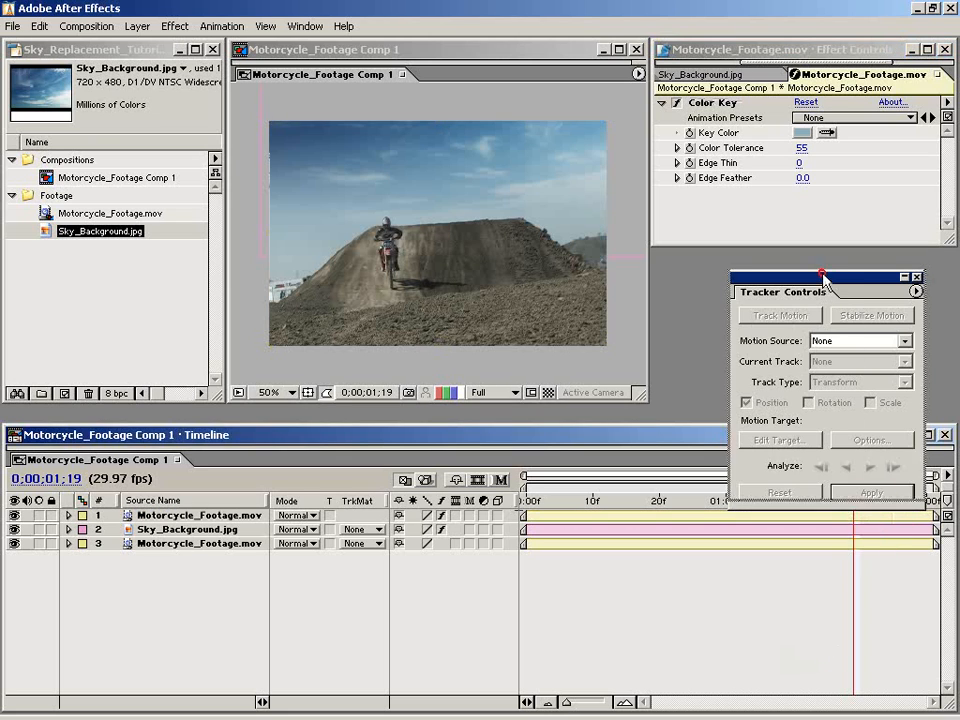
drag(831, 276, 838, 228)
mouse_move(800, 498)
mouse_down()
mouse_move(598, 499)
mouse_move(540, 521)
mouse_move(675, 508)
mouse_up()
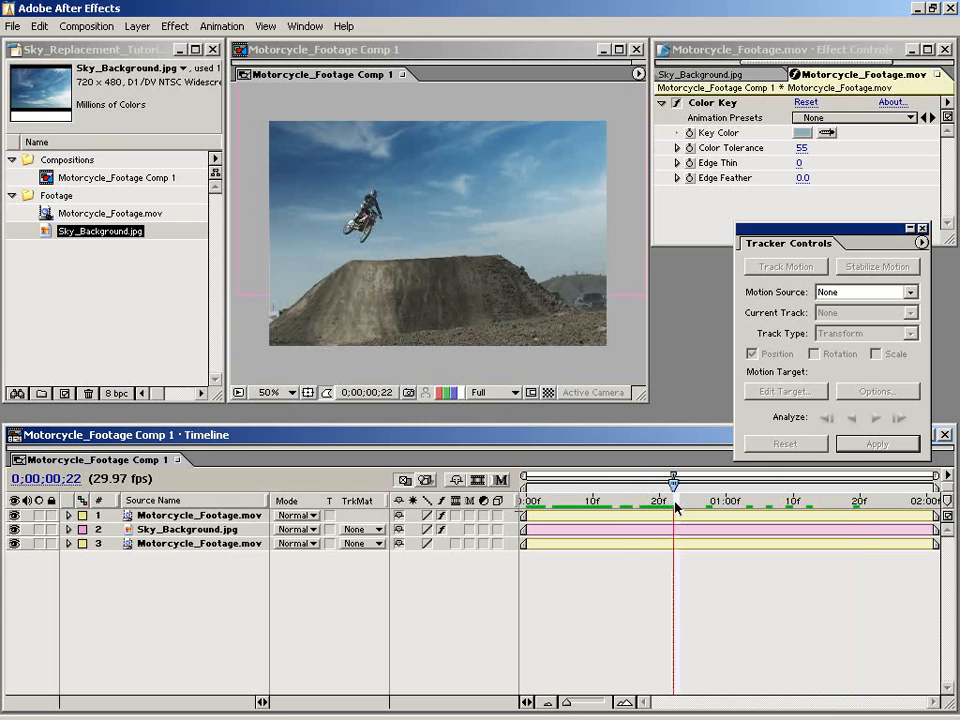
click(307, 26)
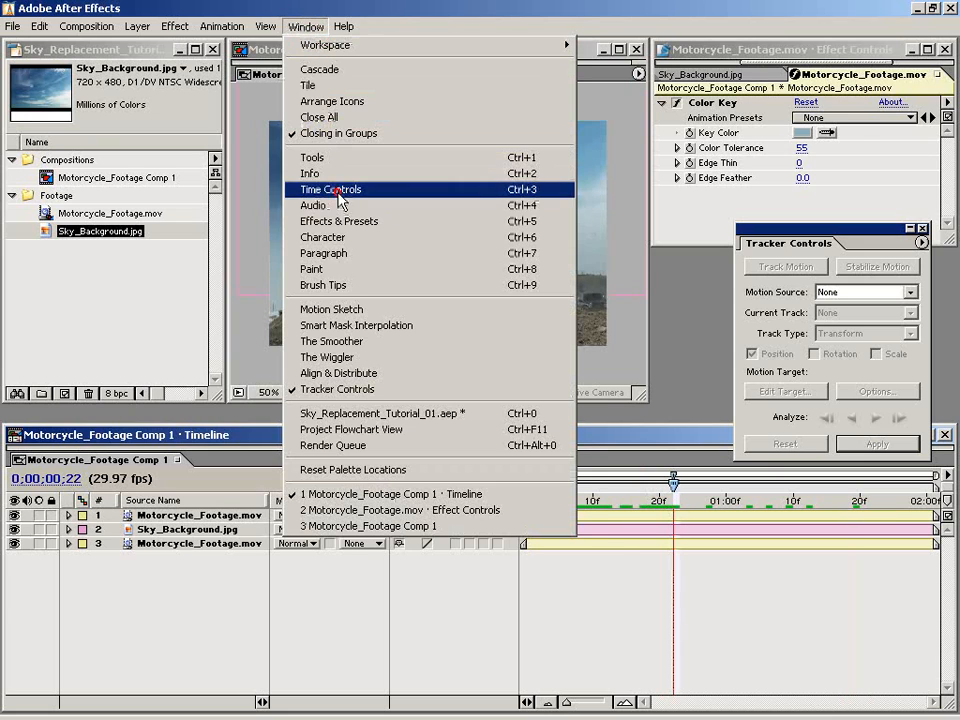
click(366, 189)
click(921, 83)
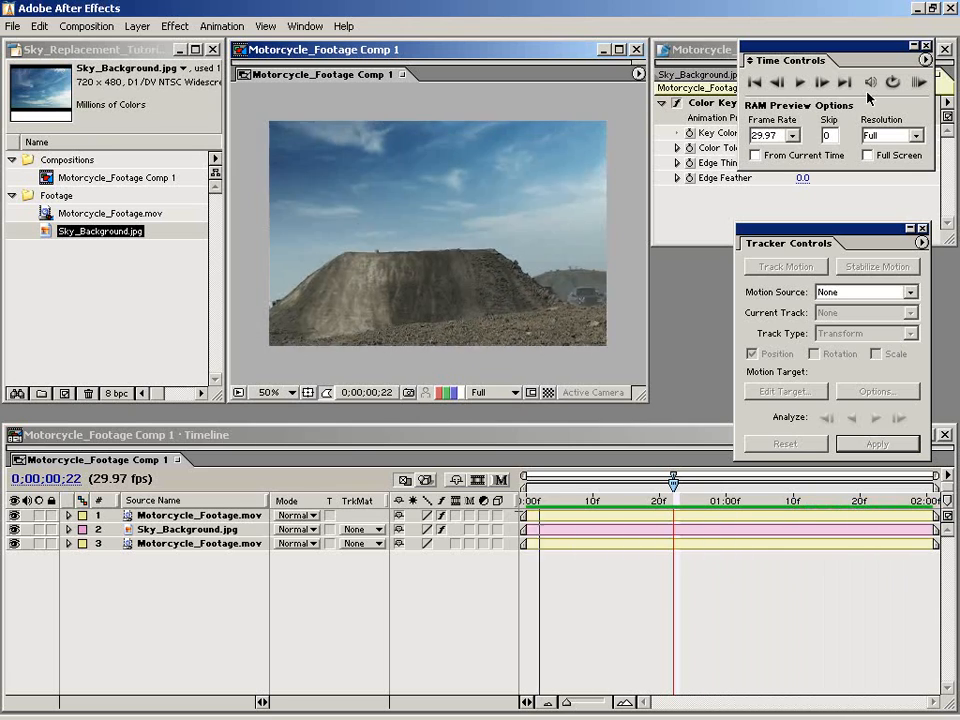
Return to frame 0;00;00;00 and add a new adjustment layer on top of the composition.
click(539, 503)
drag(539, 503, 517, 508)
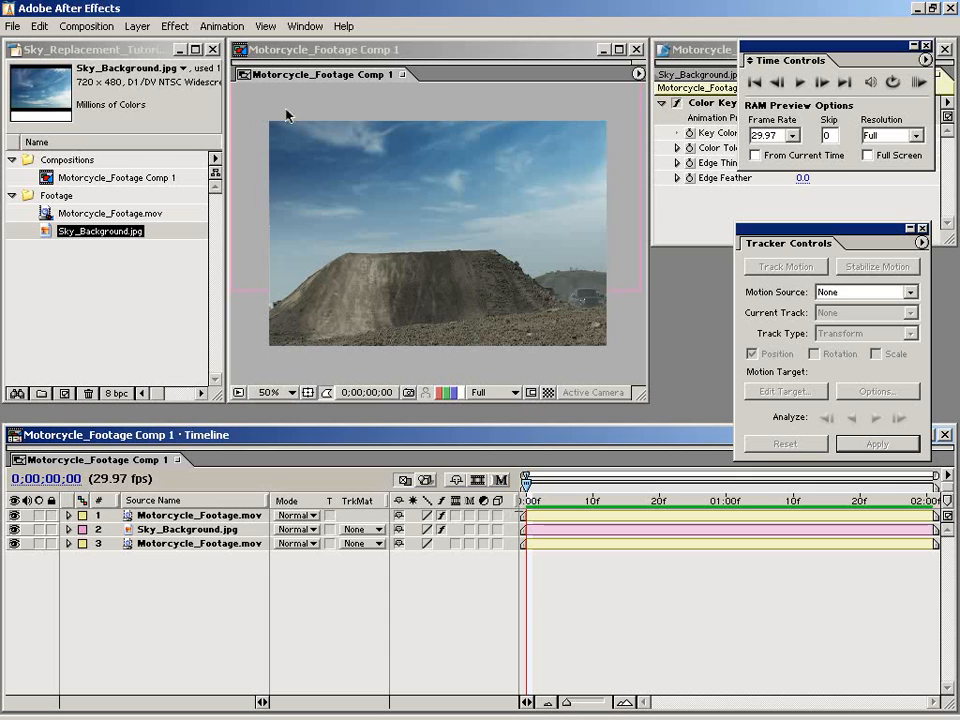
click(138, 26)
mouse_move(250, 45)
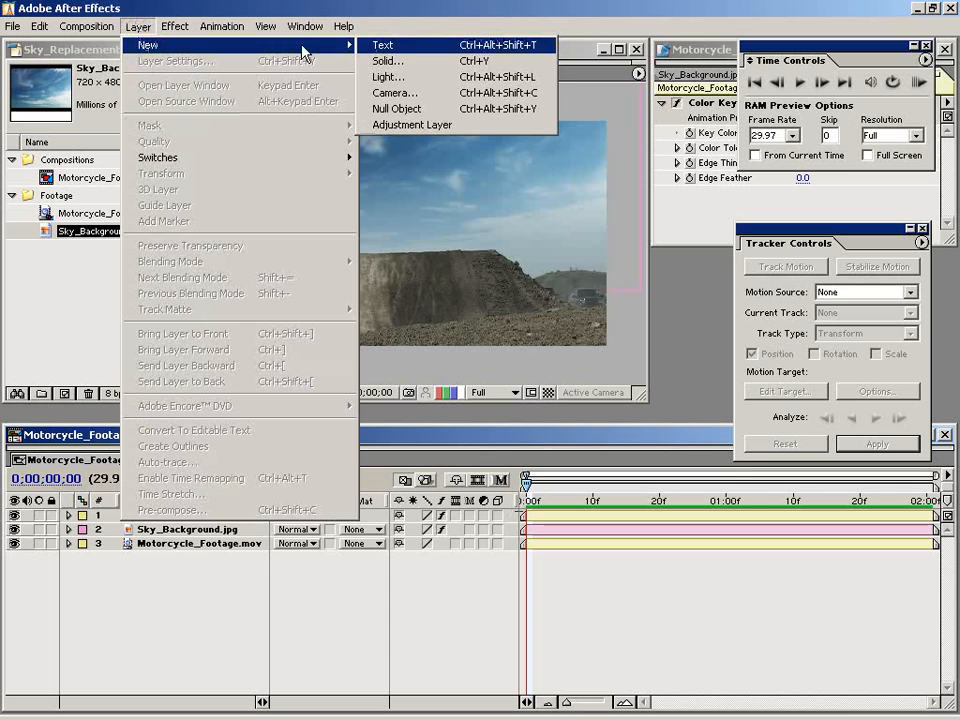
click(468, 127)
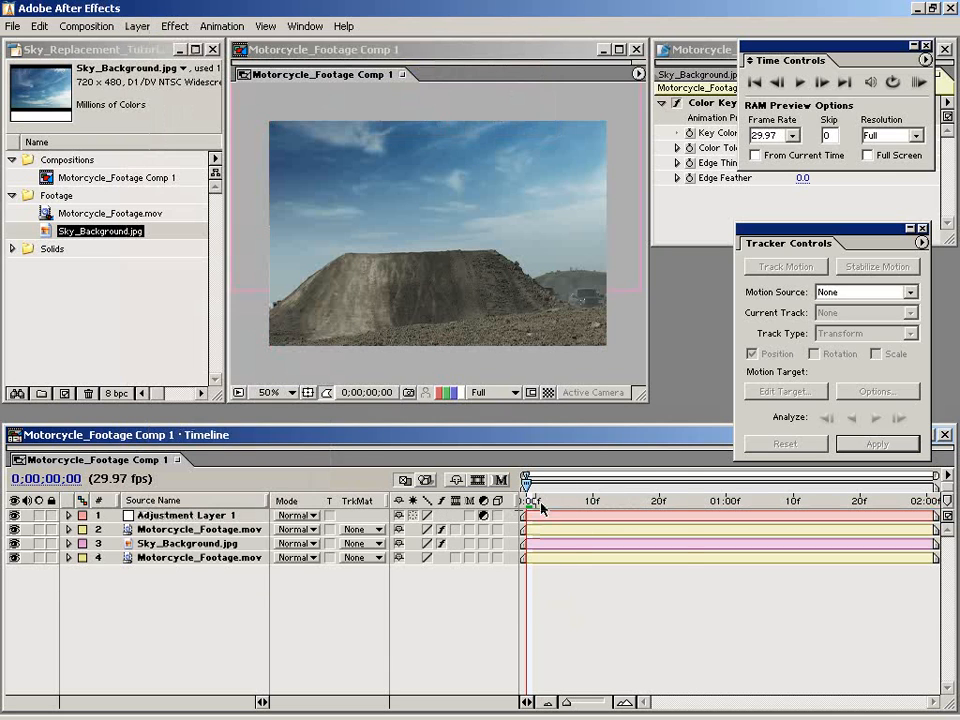
Scrub through the clip and apply the Curves effect to Adjustment Layer 1.
drag(536, 500, 692, 505)
click(574, 514)
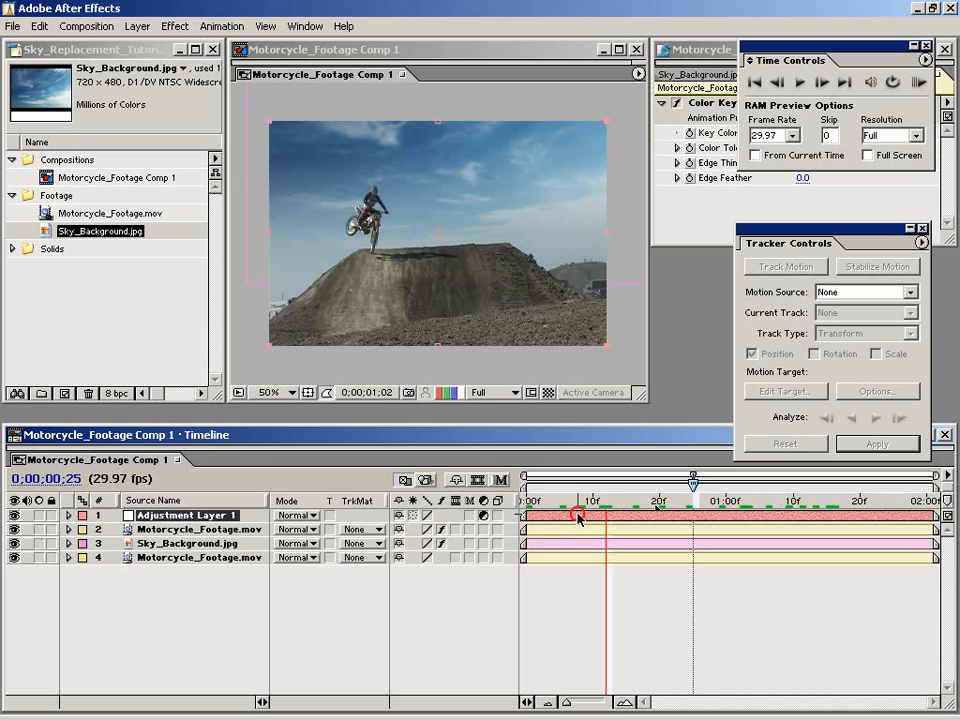
click(176, 26)
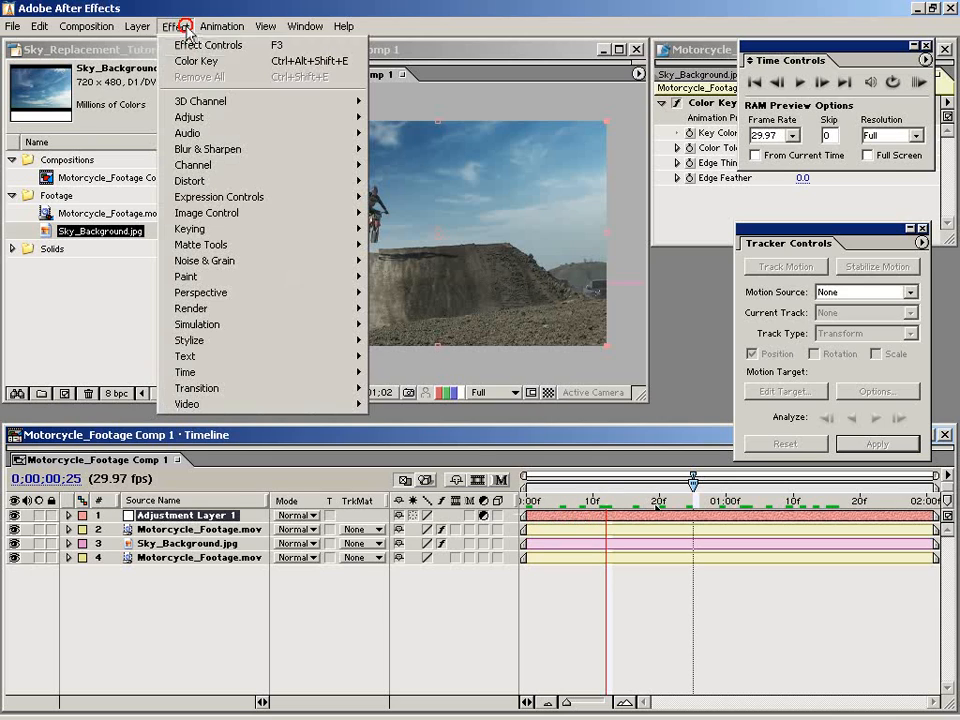
click(200, 118)
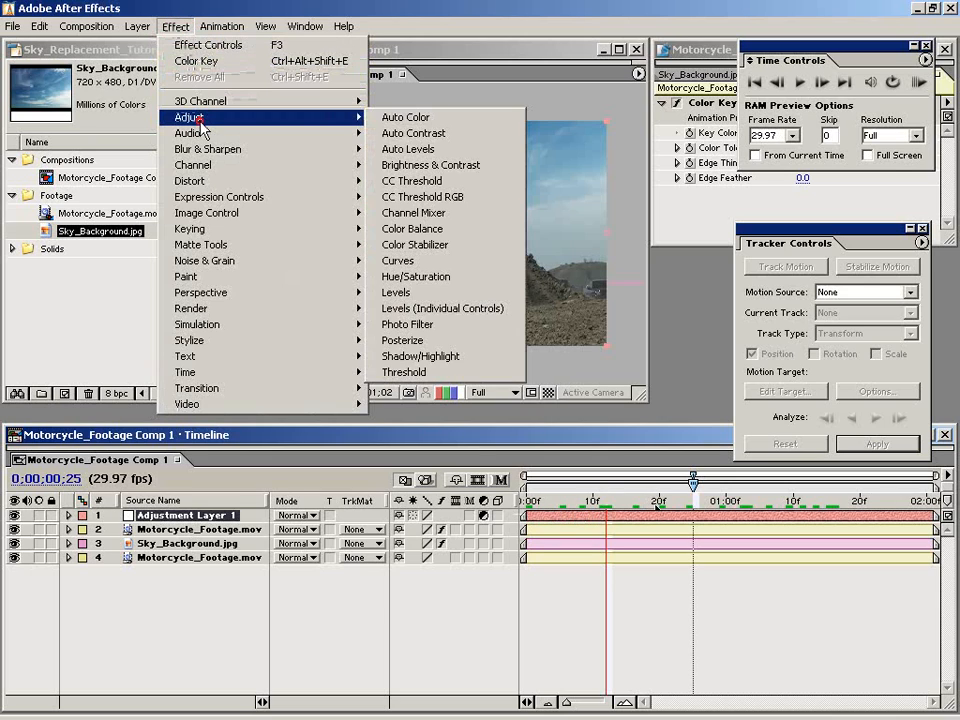
click(408, 261)
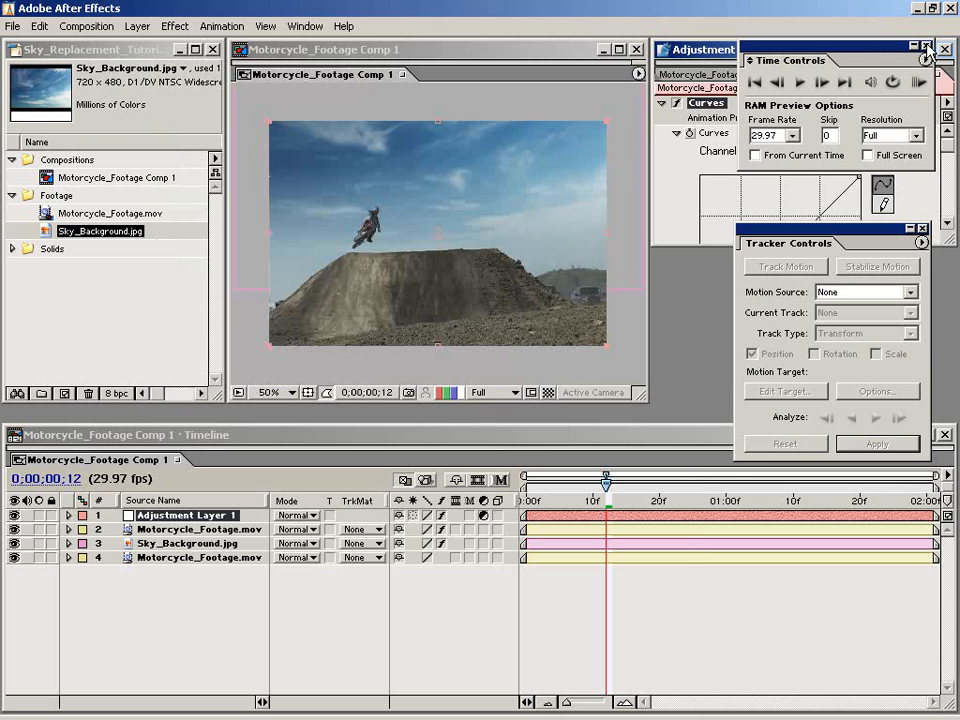
Shape the RGB curve into a gentle S by raising the highlights and slightly lowering the shadows, with the whole graph in view.
click(926, 46)
drag(829, 240, 869, 383)
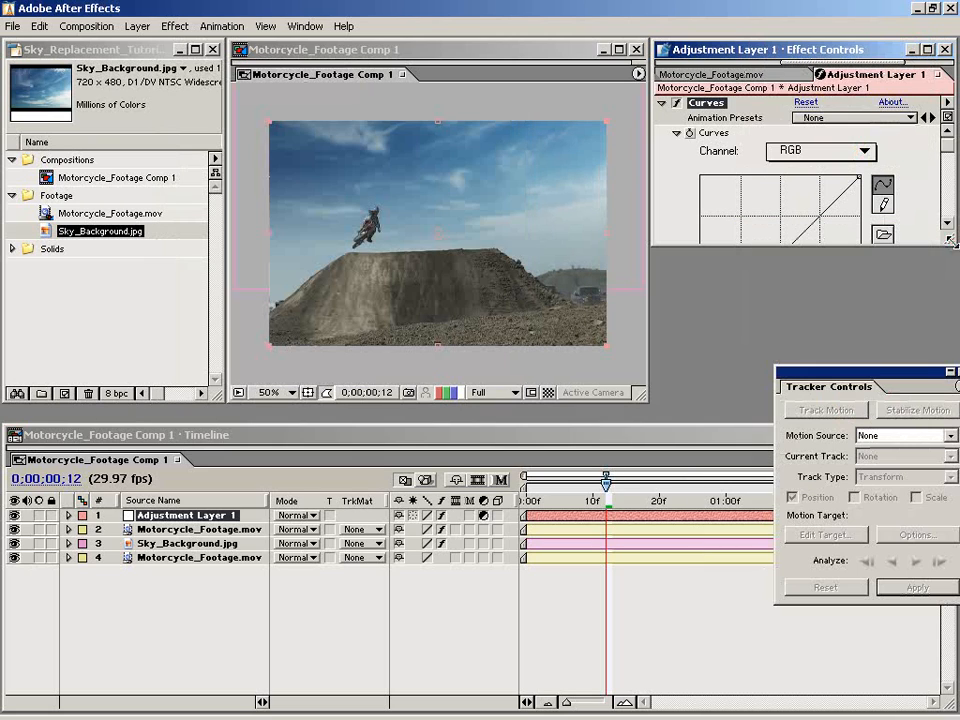
drag(945, 364, 948, 380)
drag(797, 240, 790, 235)
drag(743, 283, 745, 292)
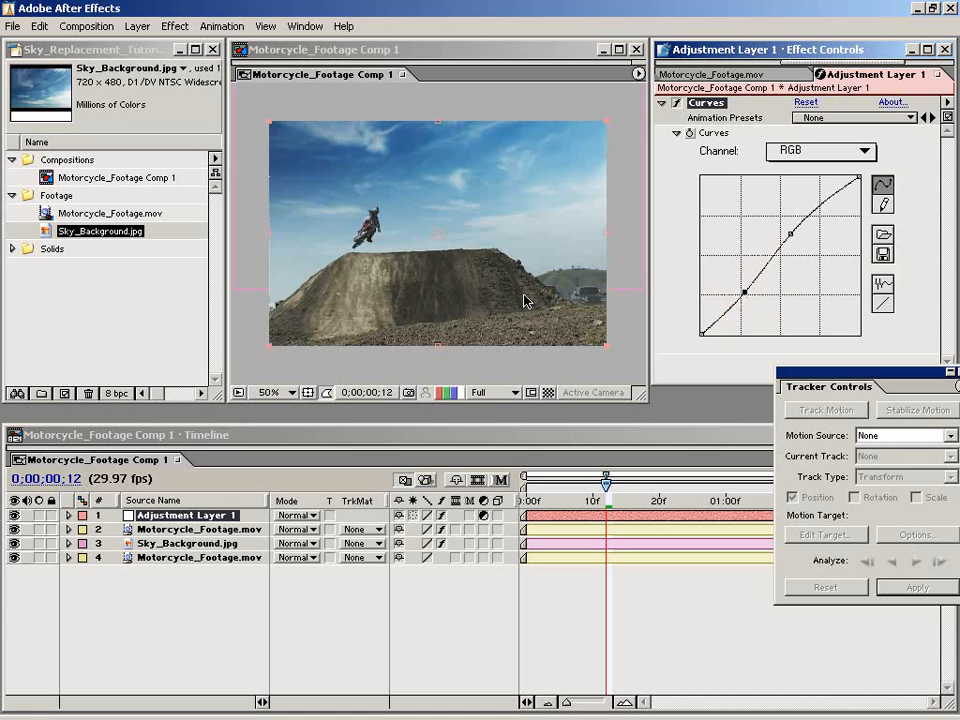
Warm the image by slightly raising the midpoint of the Red curve and slightly lowering the midpoint of the Blue curve.
click(793, 152)
click(808, 172)
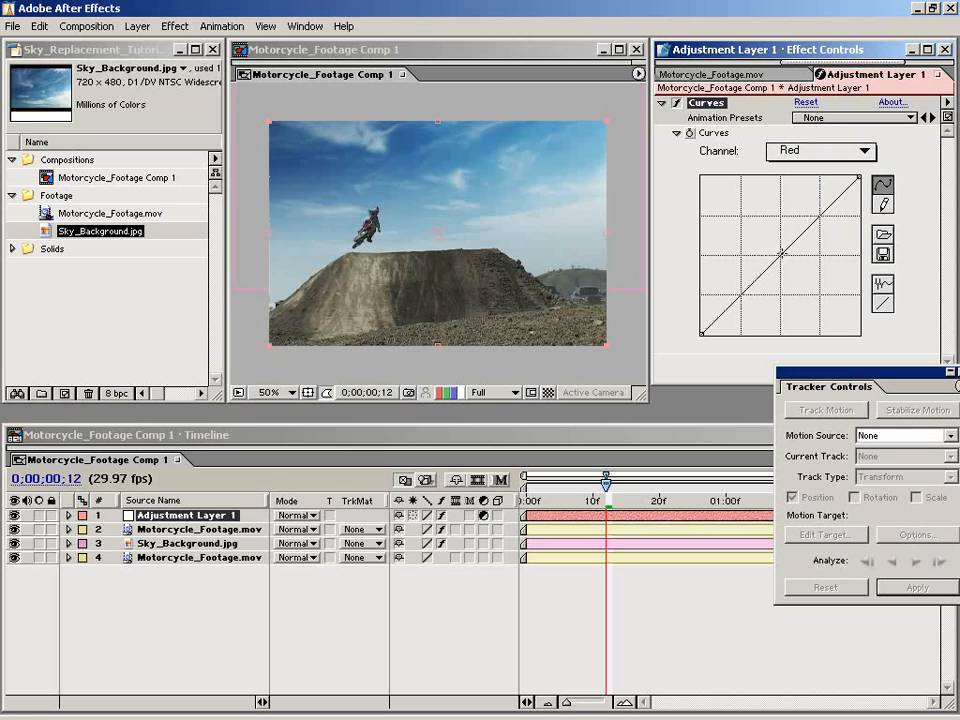
drag(781, 254, 777, 248)
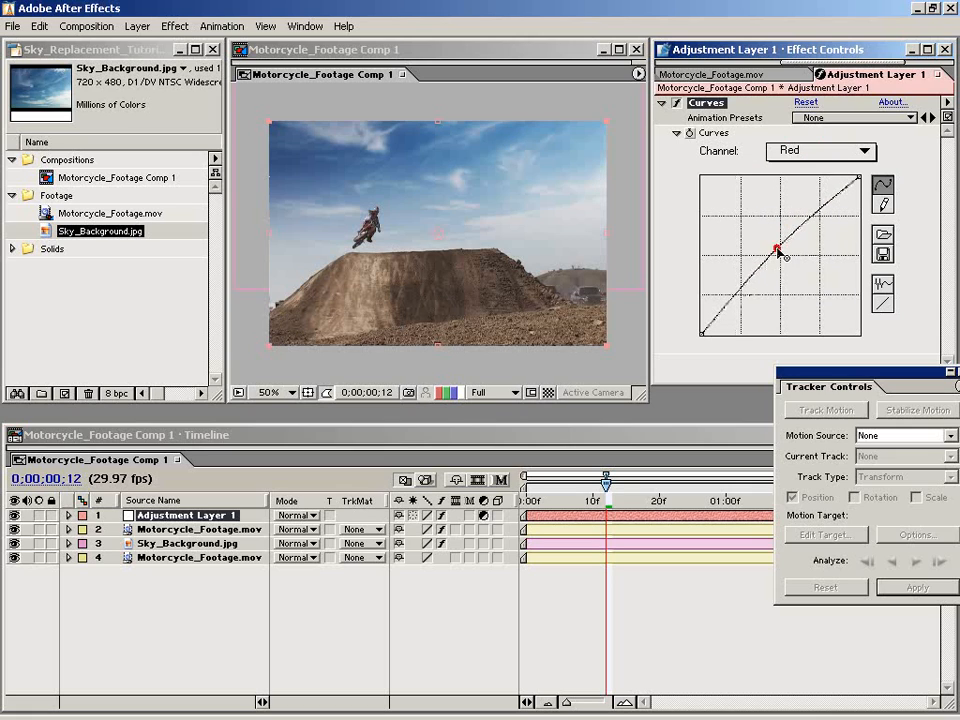
click(790, 151)
click(794, 184)
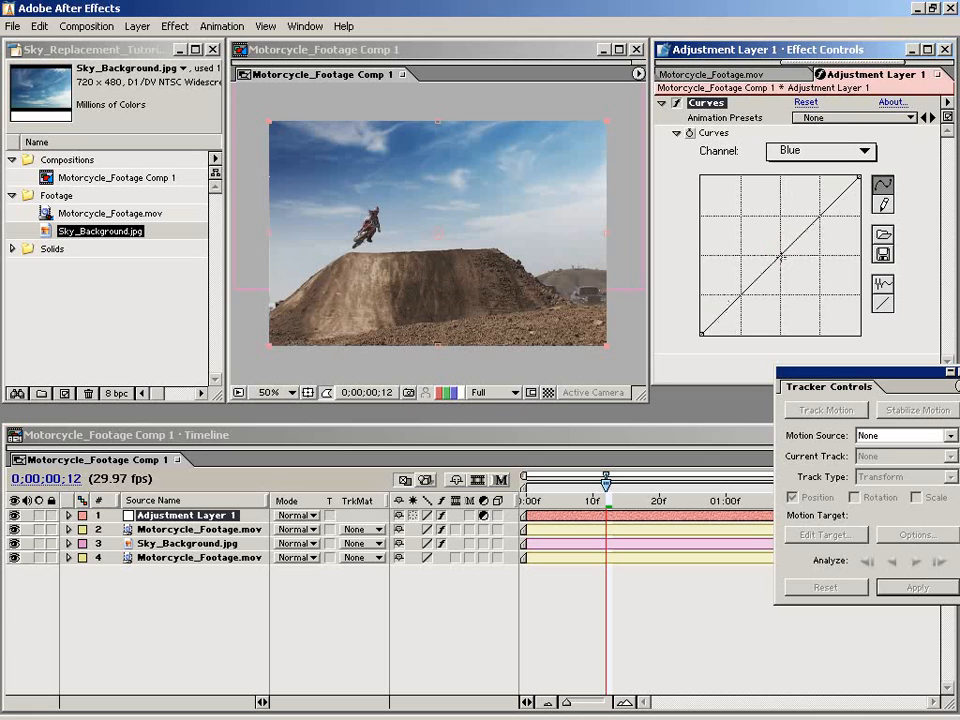
mouse_move(781, 257)
mouse_down()
mouse_move(791, 266)
mouse_move(786, 257)
mouse_up()
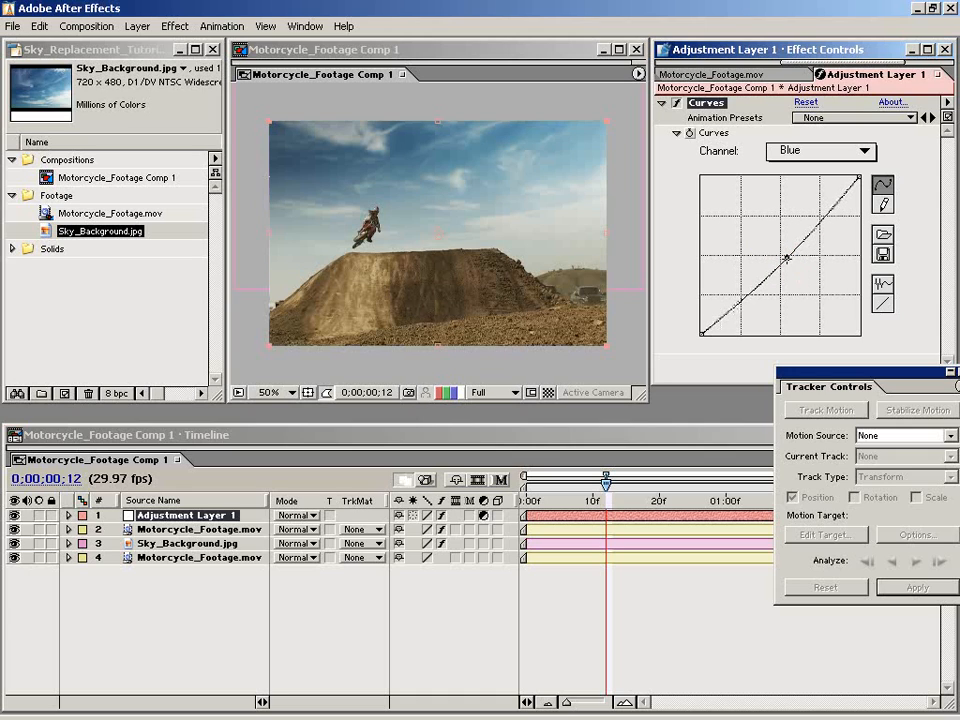
Run a RAM preview of the color-corrected composite and scrub to 0;00;00;25 to review the result.
click(634, 577)
drag(609, 500, 553, 500)
click(305, 26)
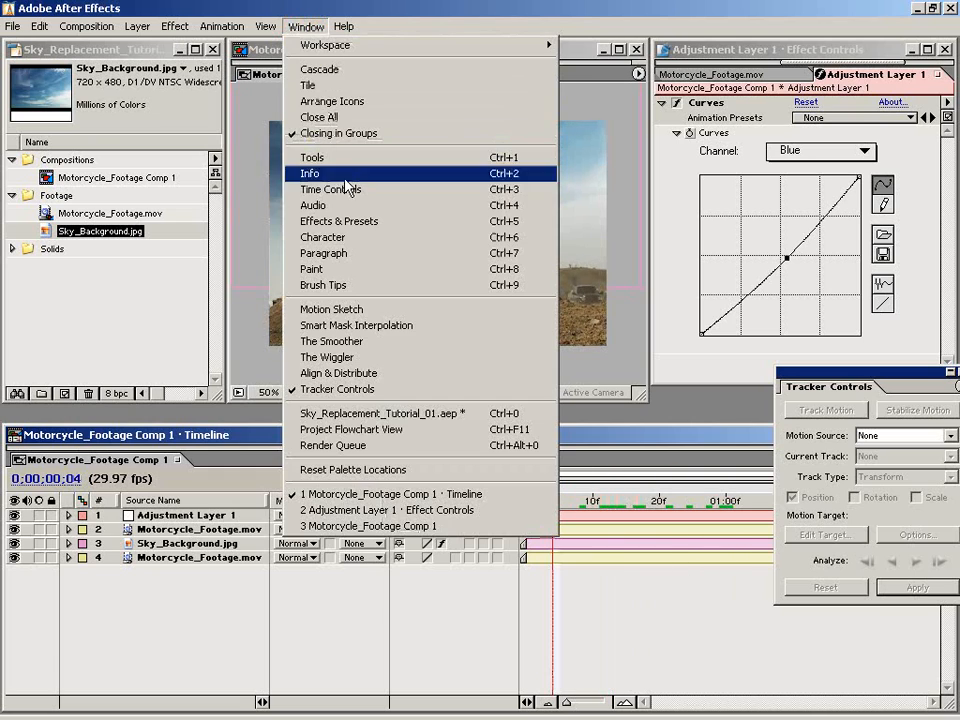
click(394, 189)
click(919, 82)
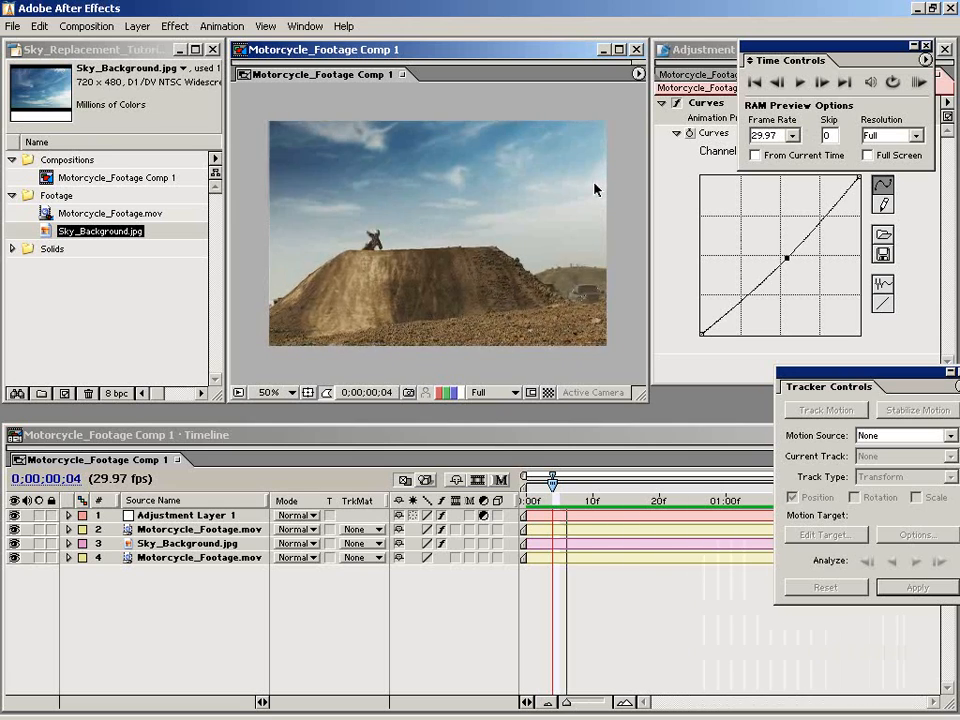
drag(591, 486, 699, 503)
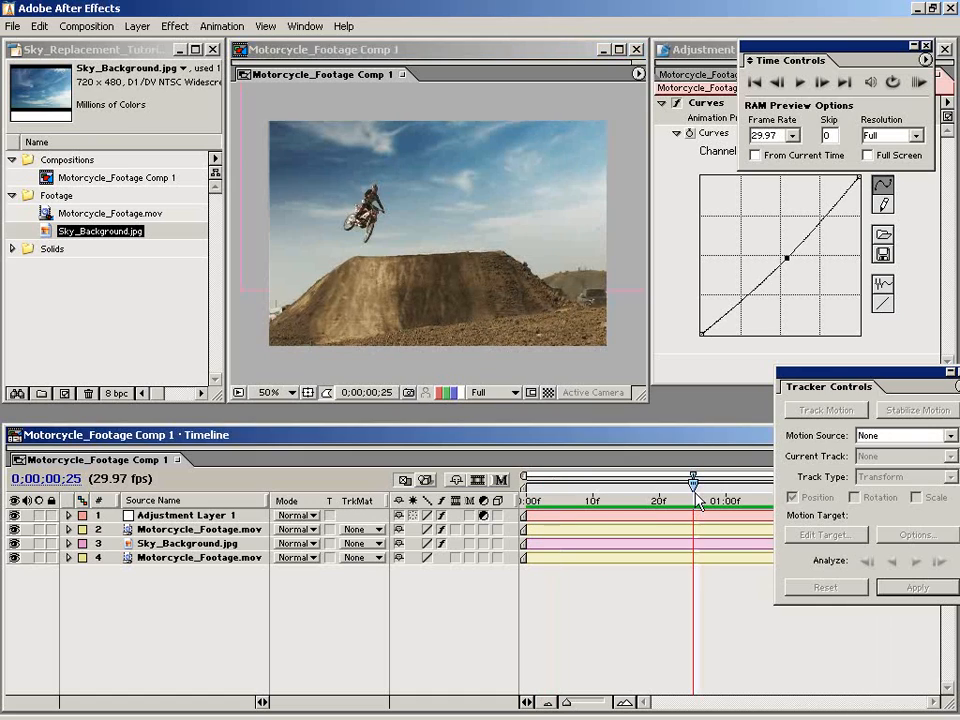